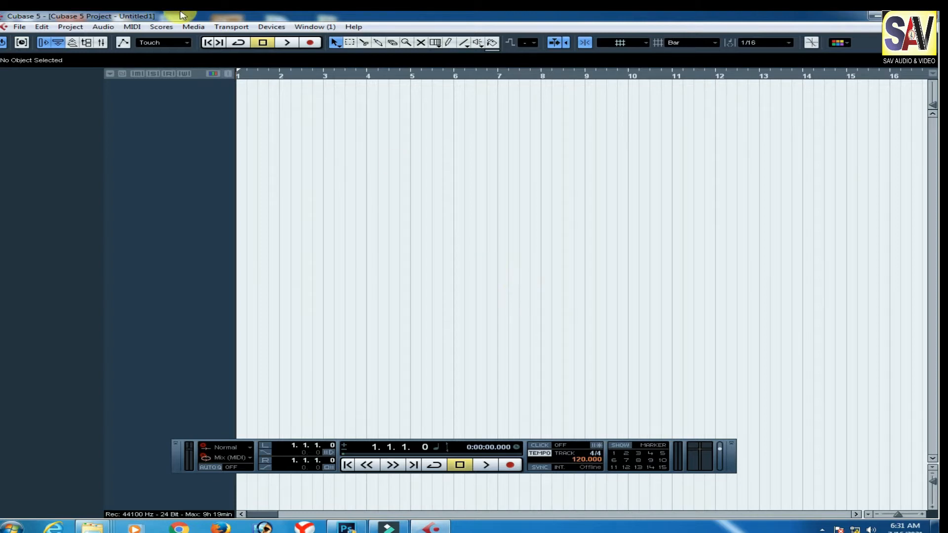
left_click(52, 44)
left_click(52, 43)
left_click(52, 43)
left_click(52, 44)
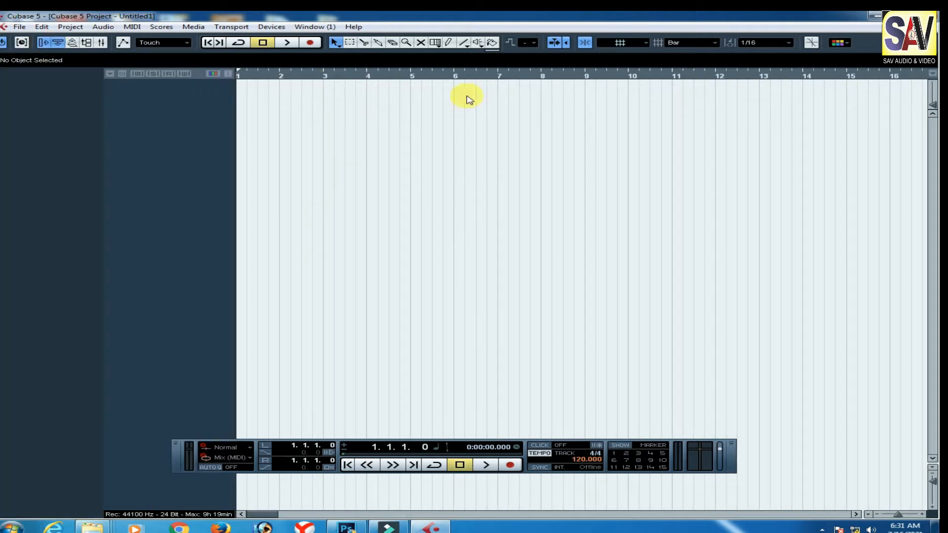
left_click(47, 44)
left_click(47, 44)
left_click(46, 46)
left_click(44, 47)
- Add a mono audio track to the empty project and increase the track's height
right_click(184, 128)
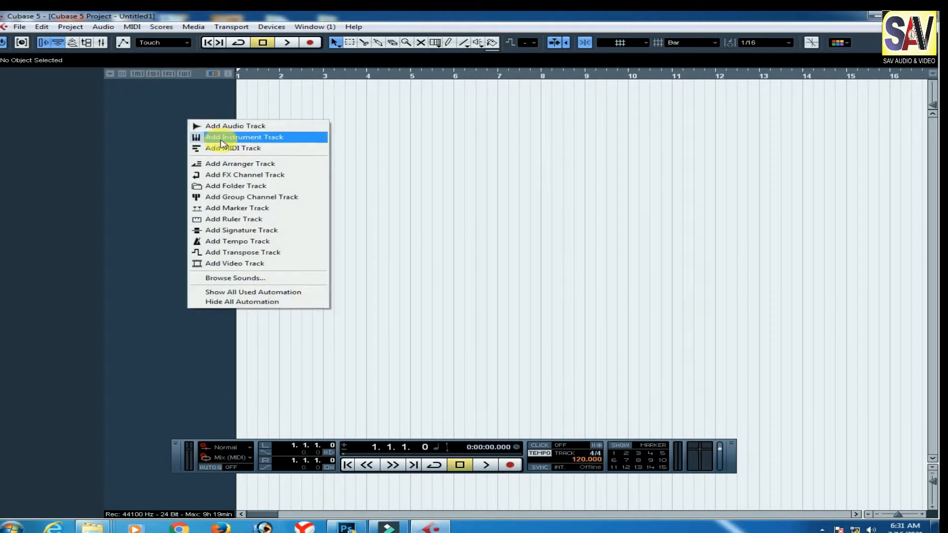
left_click(254, 125)
left_click(490, 315)
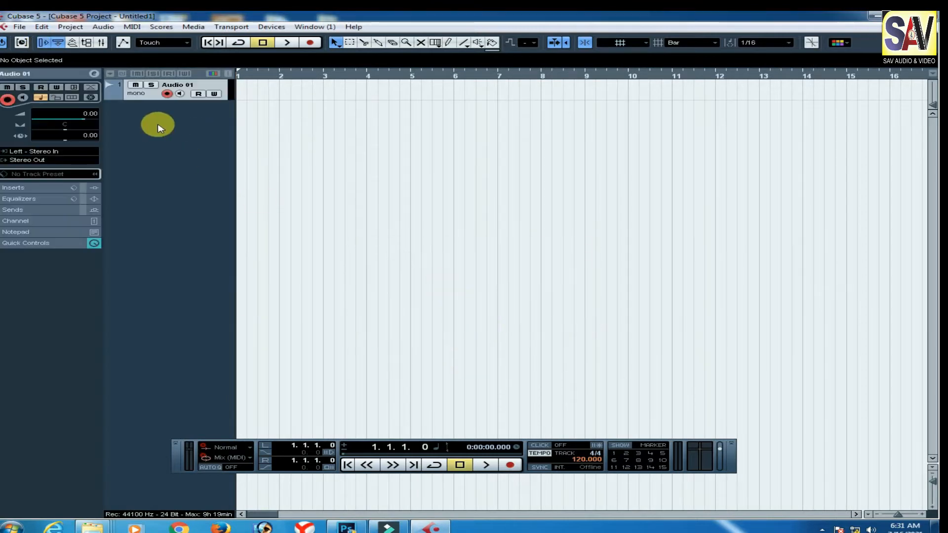
left_click_drag(154, 101, 157, 155)
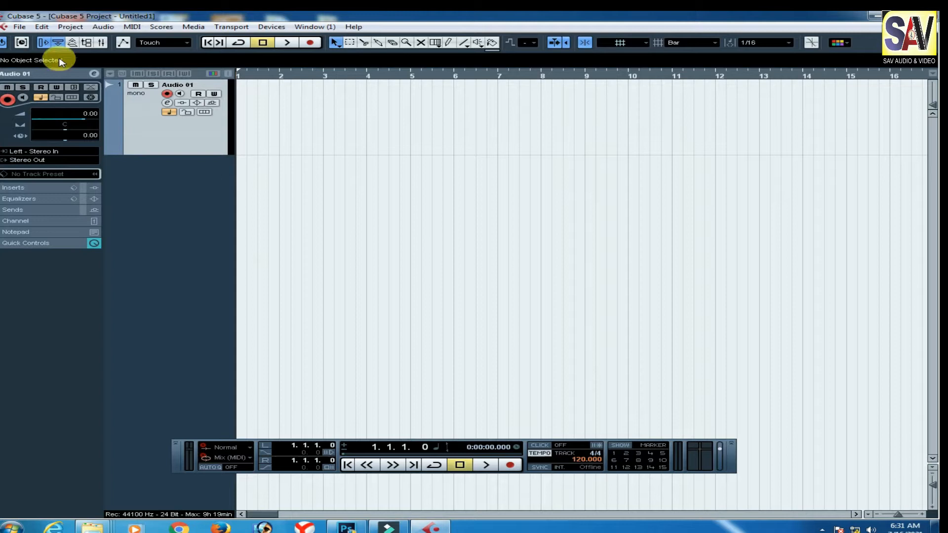
- Open the Mixer and the automation panel to view them, closing each again
left_click(44, 45)
left_click(44, 43)
left_click(103, 45)
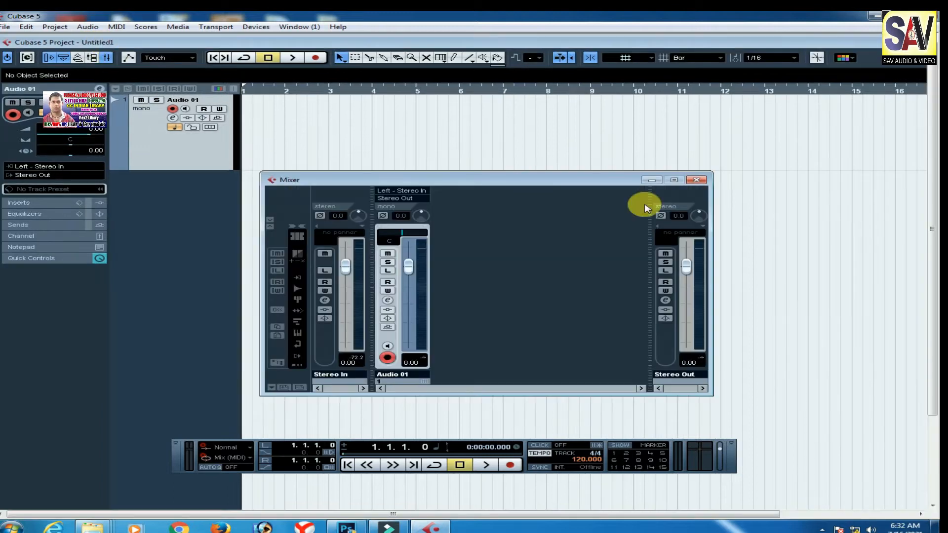
left_click(698, 182)
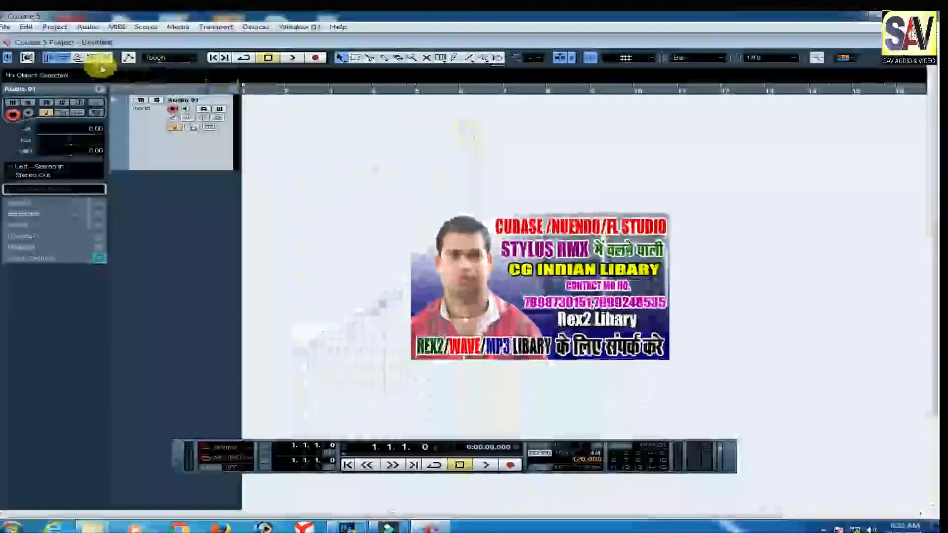
left_click(105, 58)
left_click(106, 59)
left_click(106, 58)
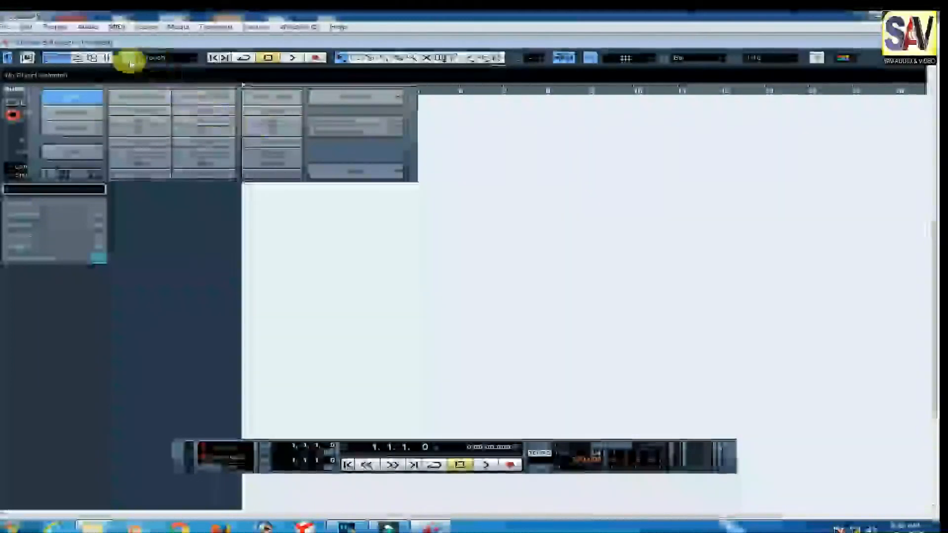
left_click(131, 58)
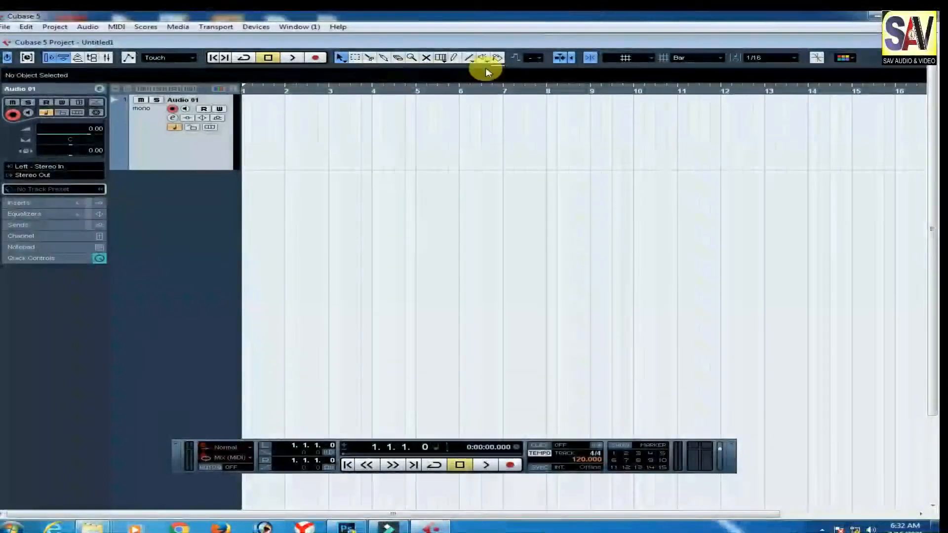
- Record a take of about 3.3 seconds on Audio 01 from the project start, stop, and return the cursor to the start
left_click(317, 59)
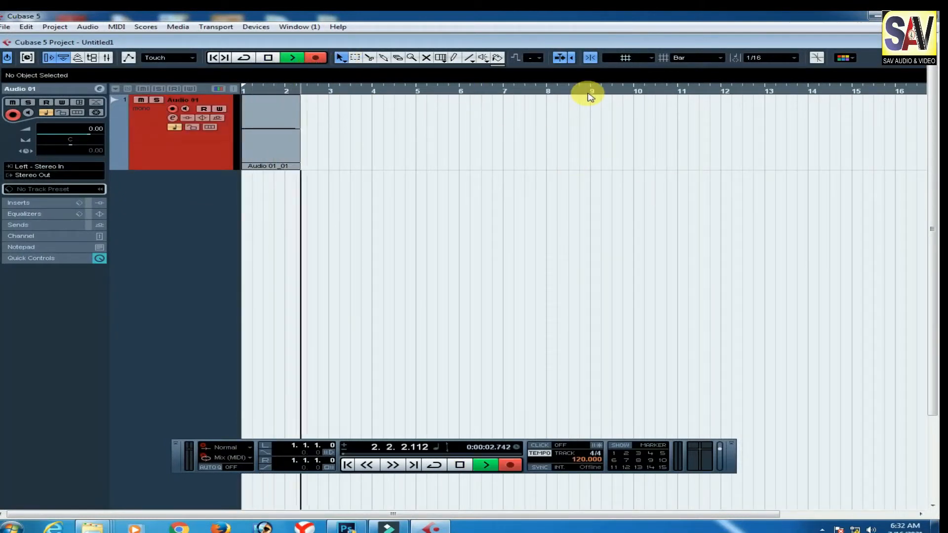
key("space")
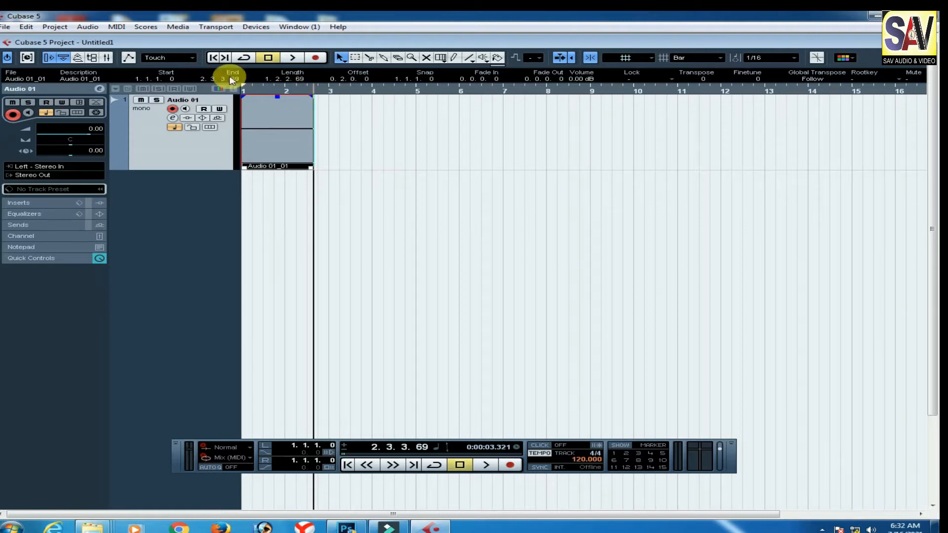
left_click(215, 59)
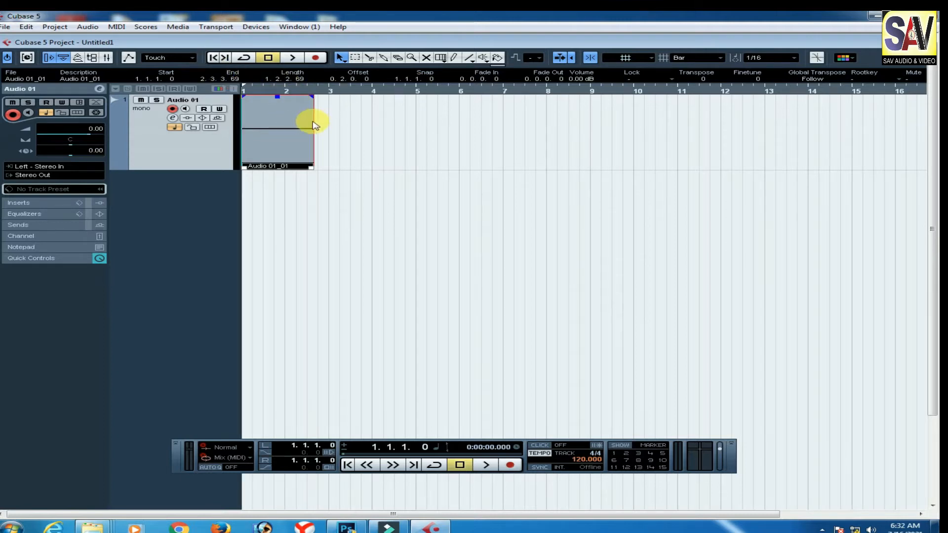
- Move the project cursor between the project start, bar 2 and the end of the recorded event
left_click_drag(266, 94, 395, 103)
left_click(515, 90)
left_click(212, 58)
left_click(384, 90)
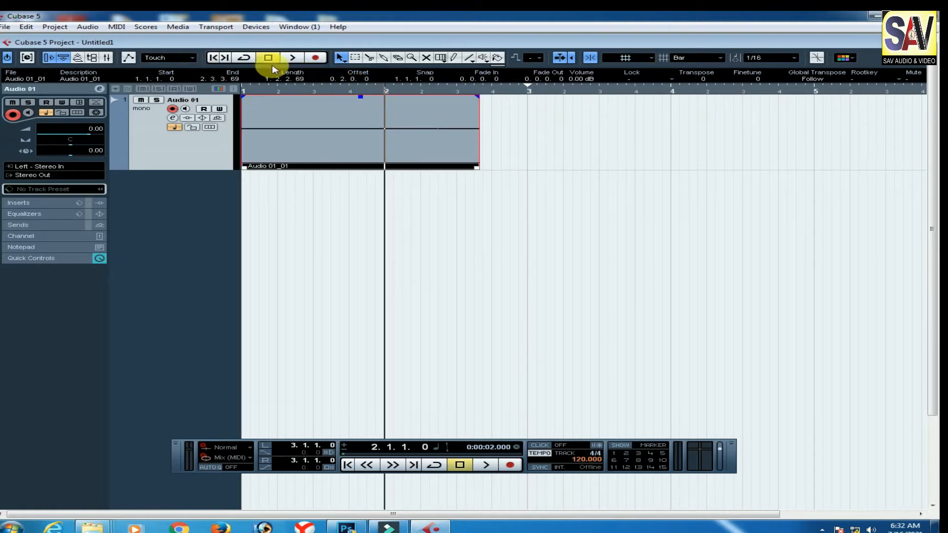
left_click(226, 58)
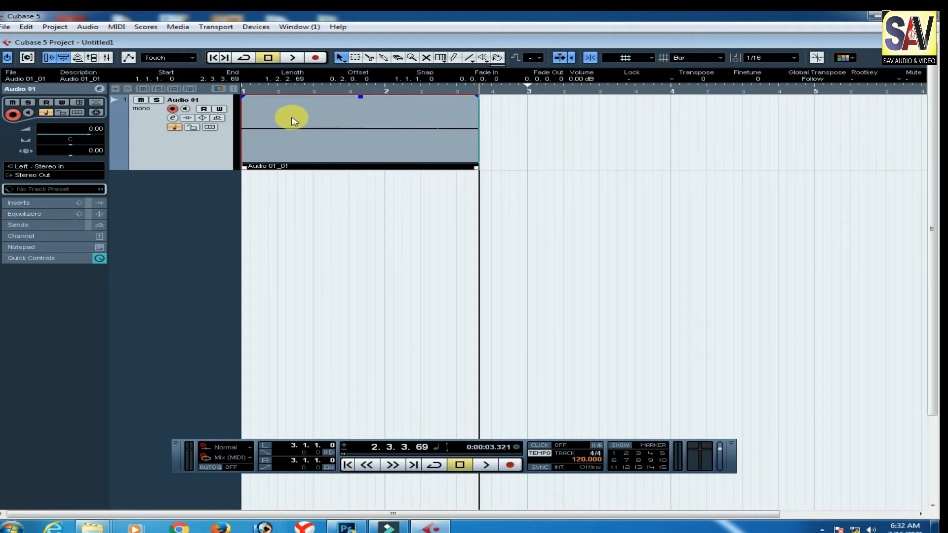
- Play the recorded event from the project start past its end and stop playback
left_click_drag(279, 90, 210, 104)
key("space")
key("g")
key("g")
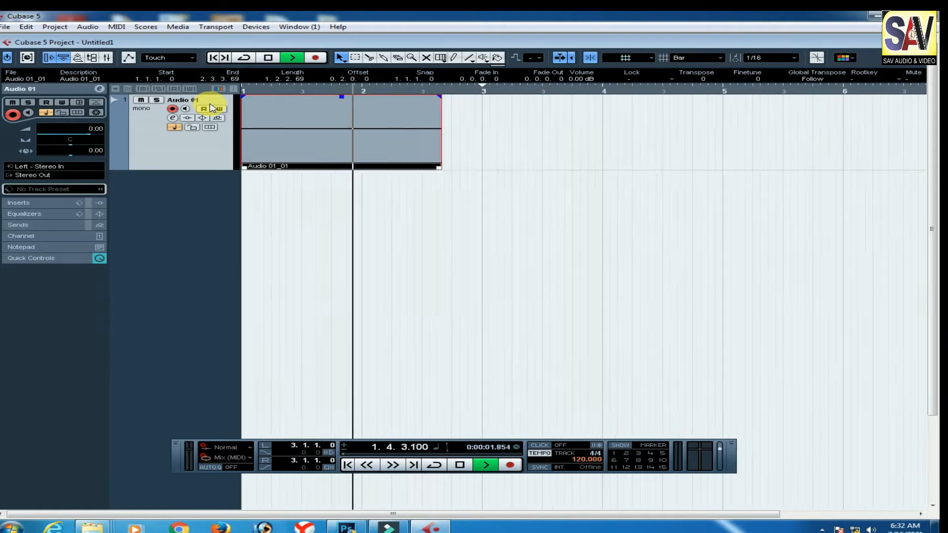
key("g")
key("g")
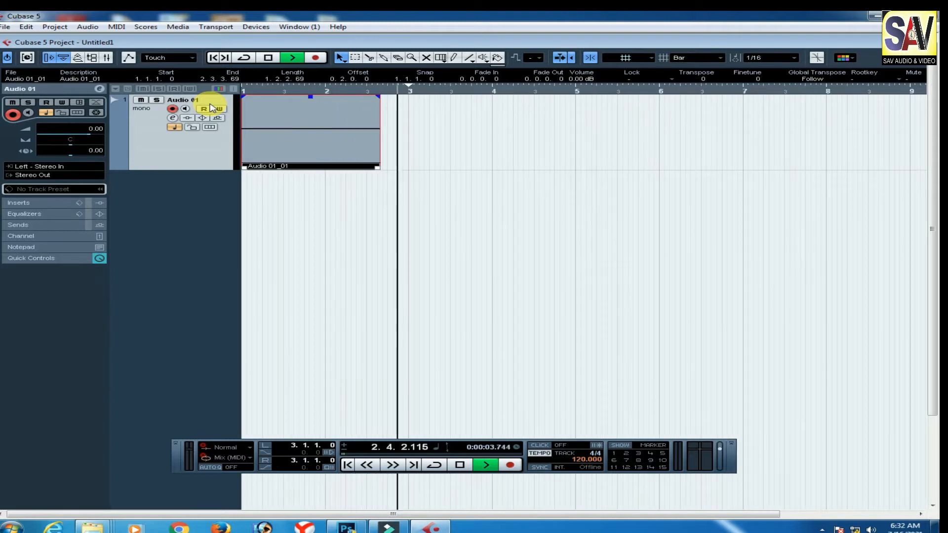
key("space")
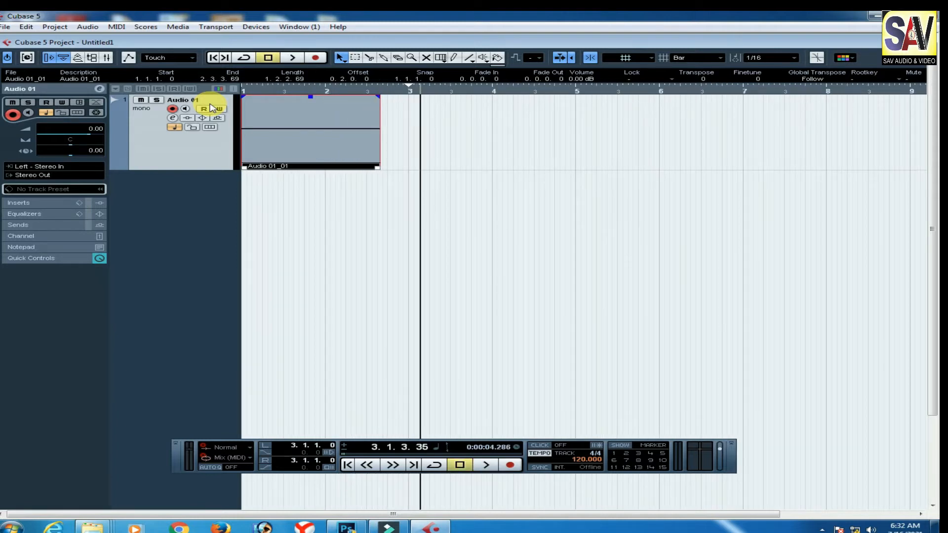
- Turn on Cycle, set the locators to 1.1.1.0 and 2.3.3.69 around the recorded event, and place the cursor at the start
left_click(249, 58)
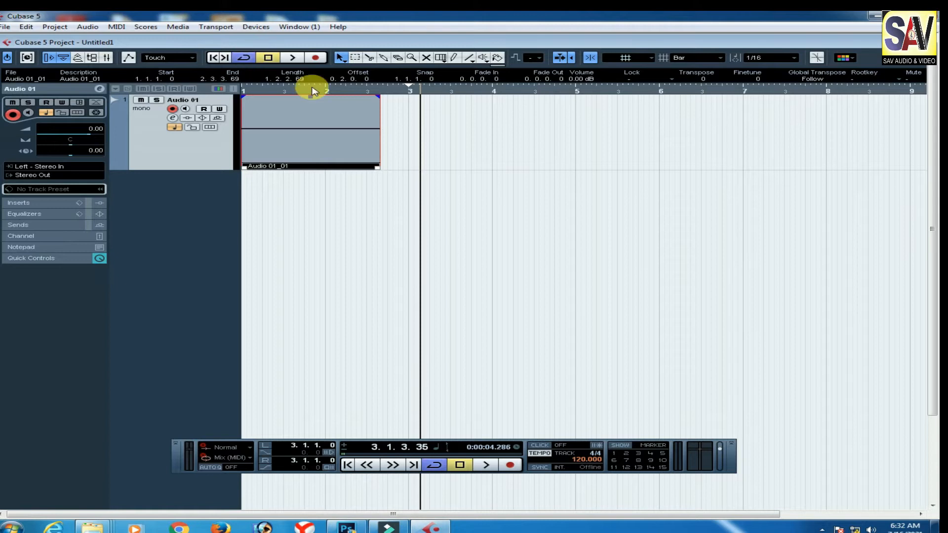
left_click(382, 92)
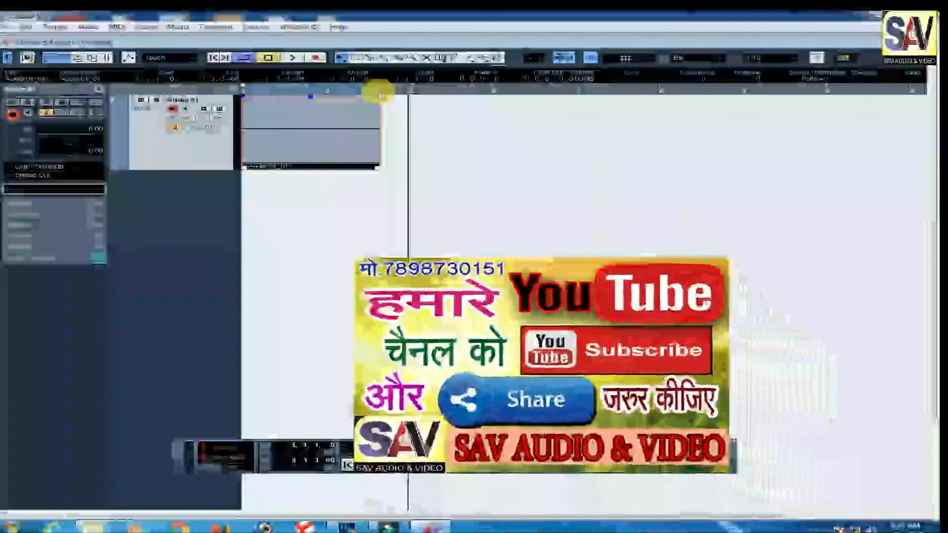
left_click_drag(244, 91, 239, 101)
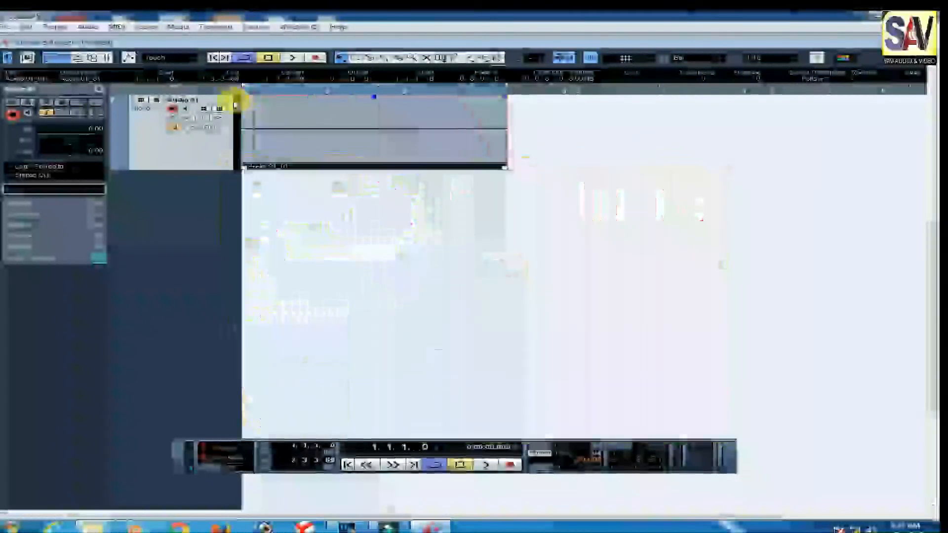
- Start and stop playback of the cycled range several times, including from the project start
key("space")
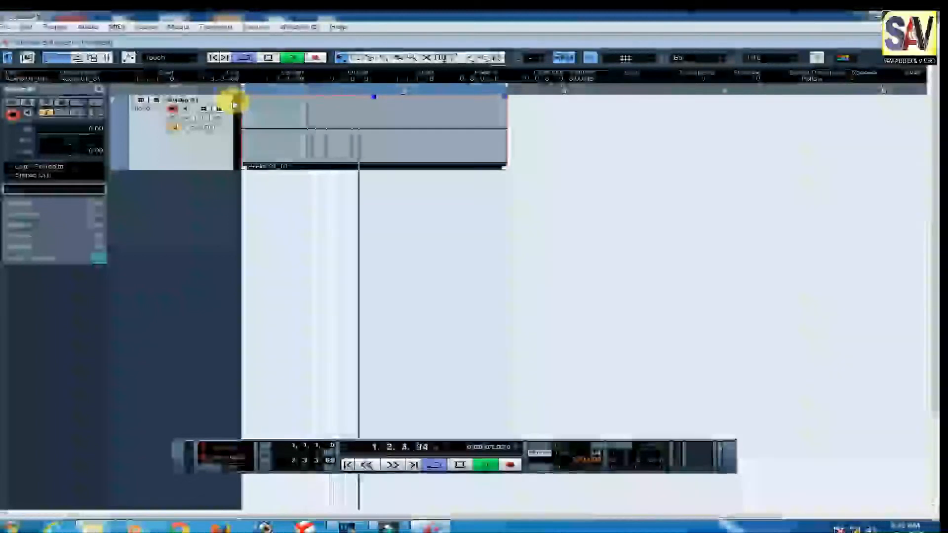
key("space")
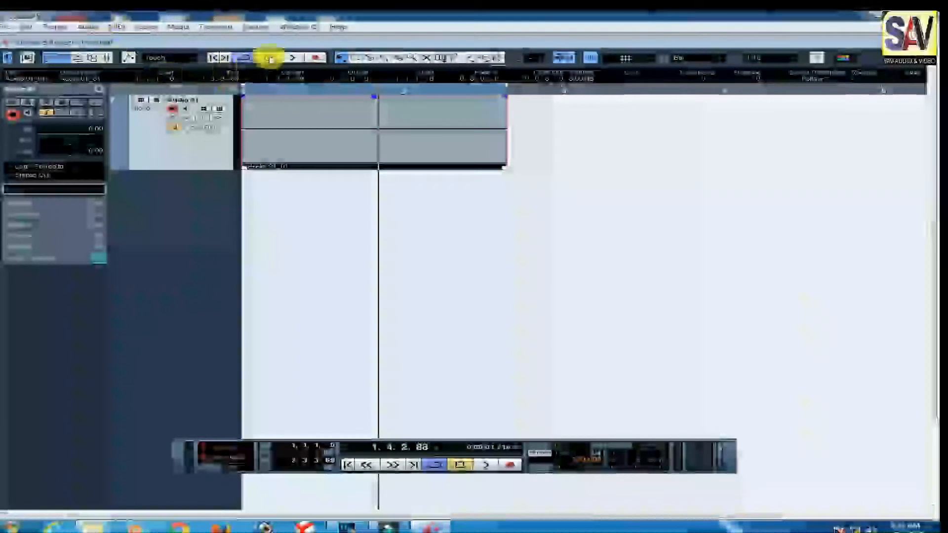
left_click(267, 57)
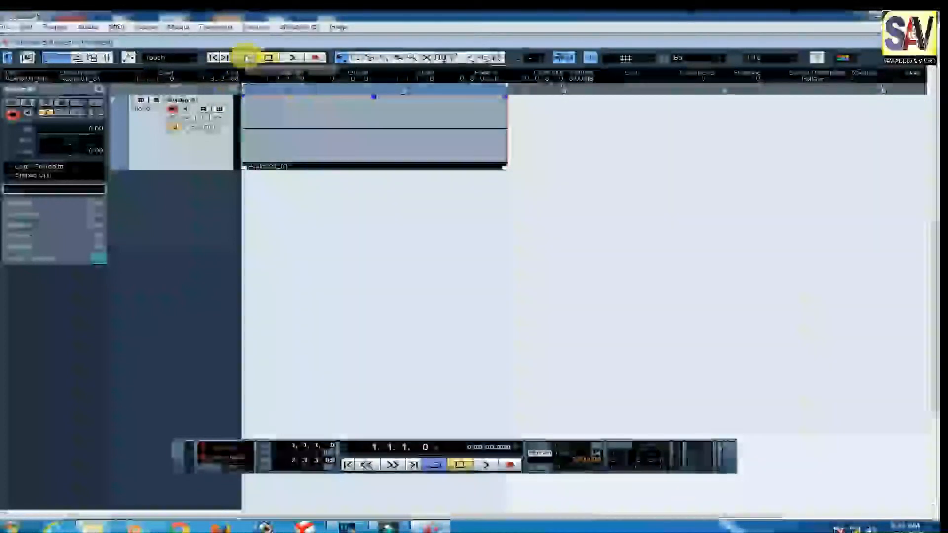
key("space")
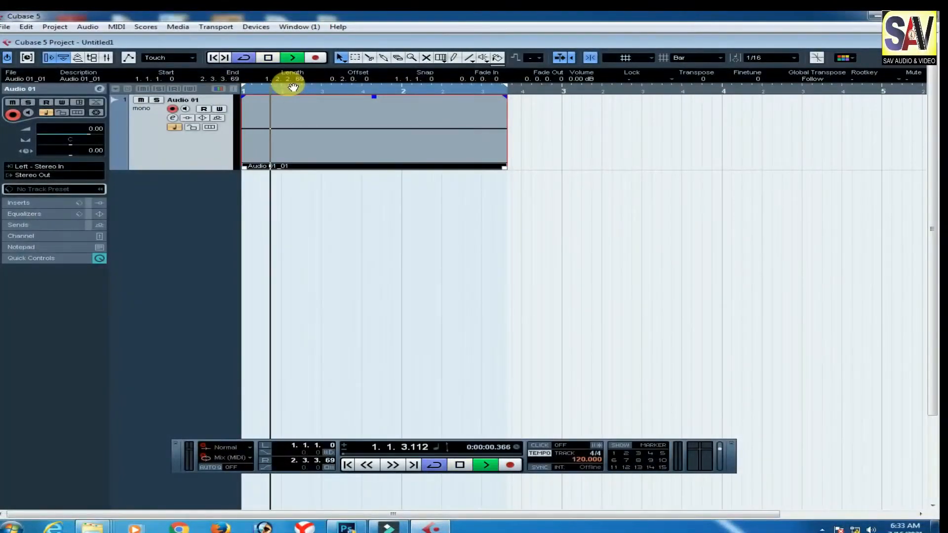
left_click(269, 59)
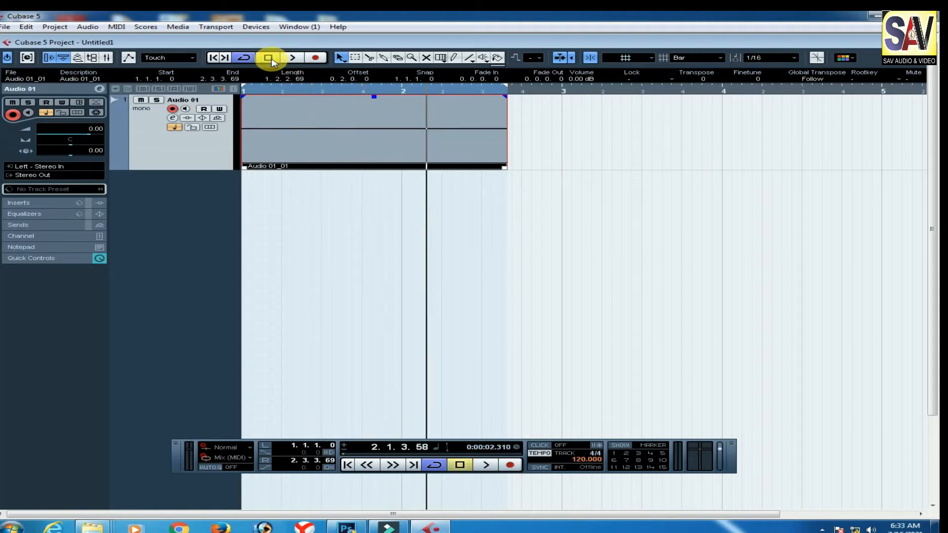
left_click(292, 58)
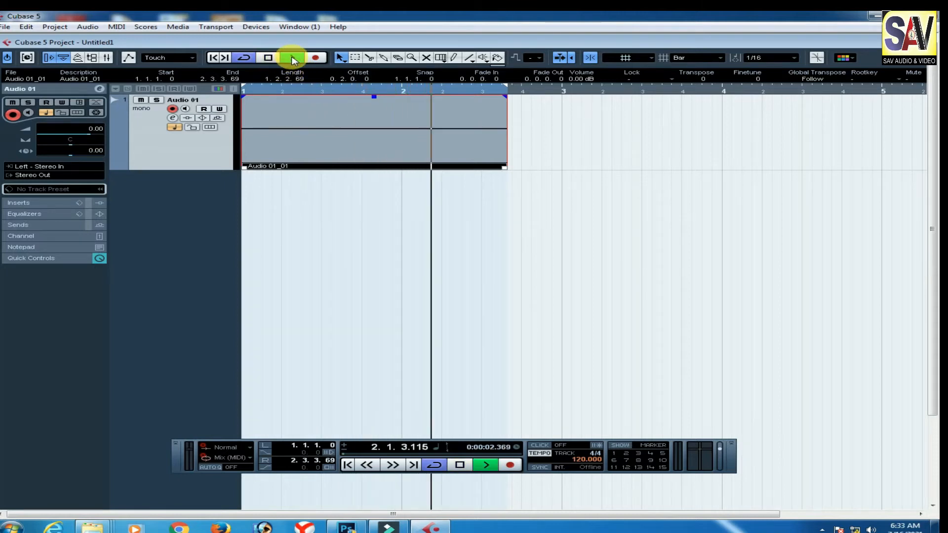
left_click(275, 60)
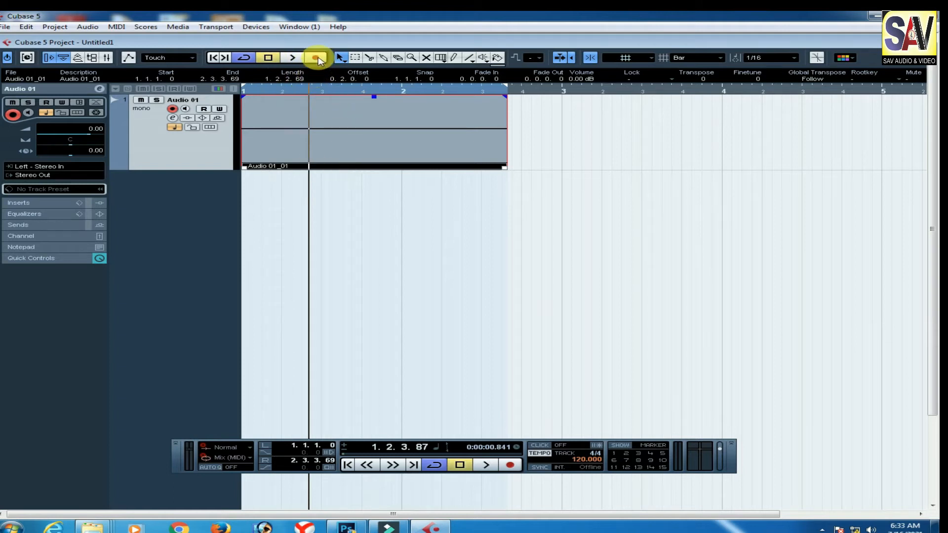
- Record a second take of about 1.6 seconds on Audio 01 starting at bar 3
left_click(565, 92)
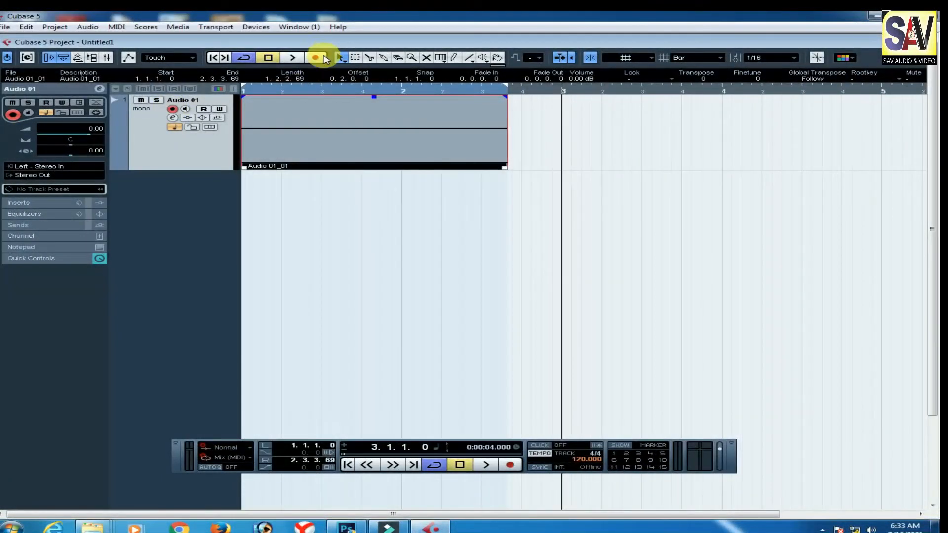
left_click(323, 58)
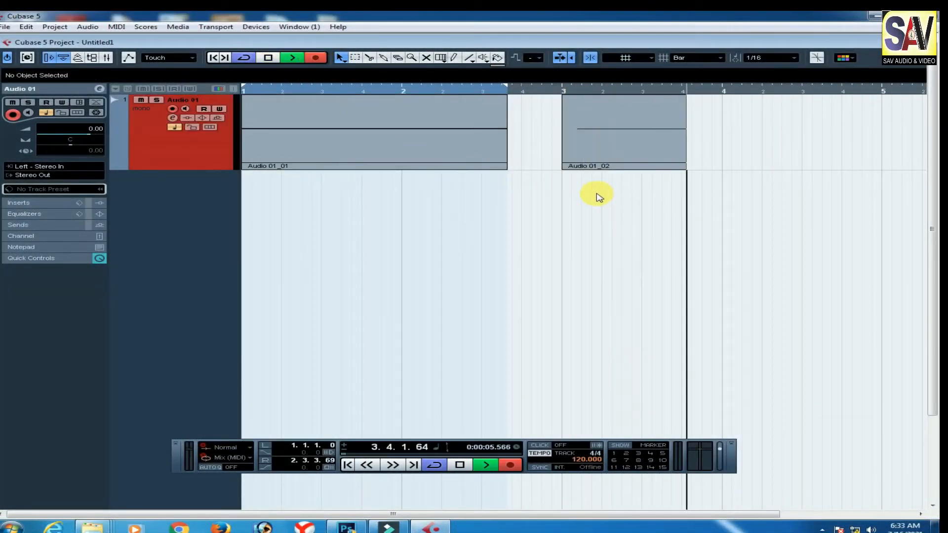
key("space")
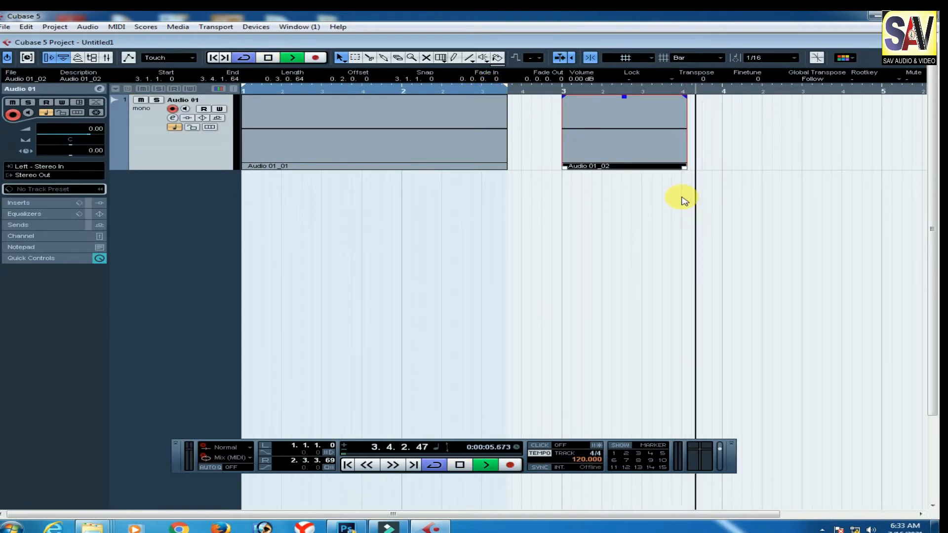
- Punch in a third take on Audio 01 from 4.3.2.20 and stop at about 5.3.4.20
key("KP_Multiply")
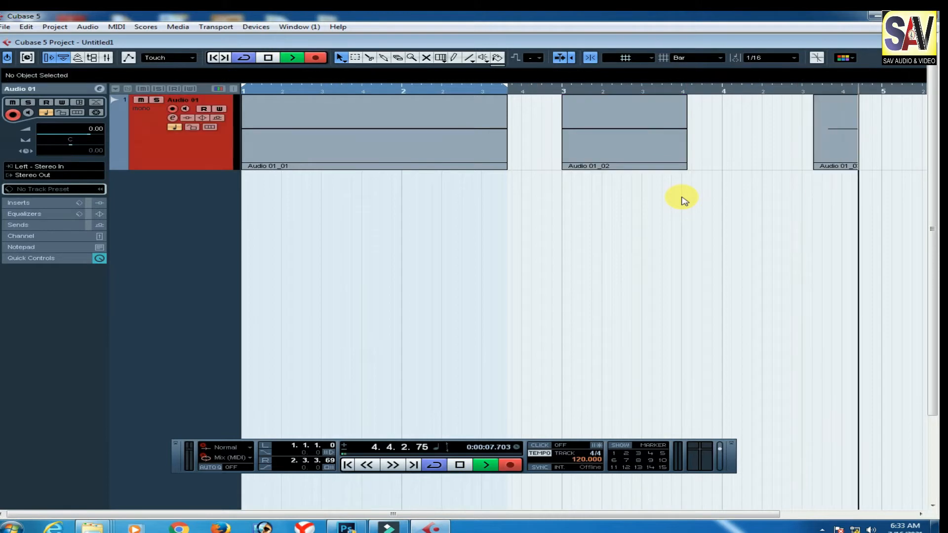
key("g")
key("g")
key("space")
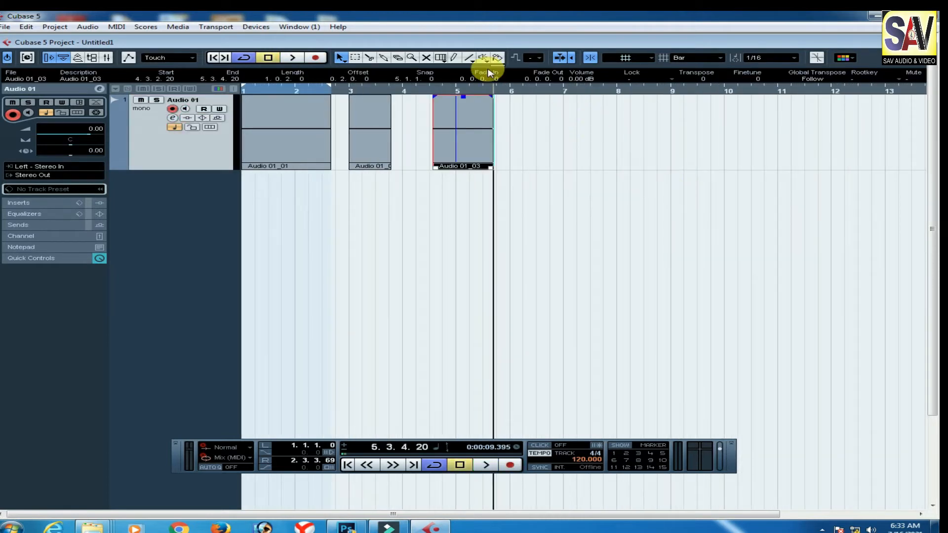
- Move the third recorded event with the Object Selection tool so it starts at 7.3.2.20
left_click(338, 57)
left_click(476, 140)
left_click(341, 59)
left_click(465, 129)
left_click_drag(474, 122, 617, 130)
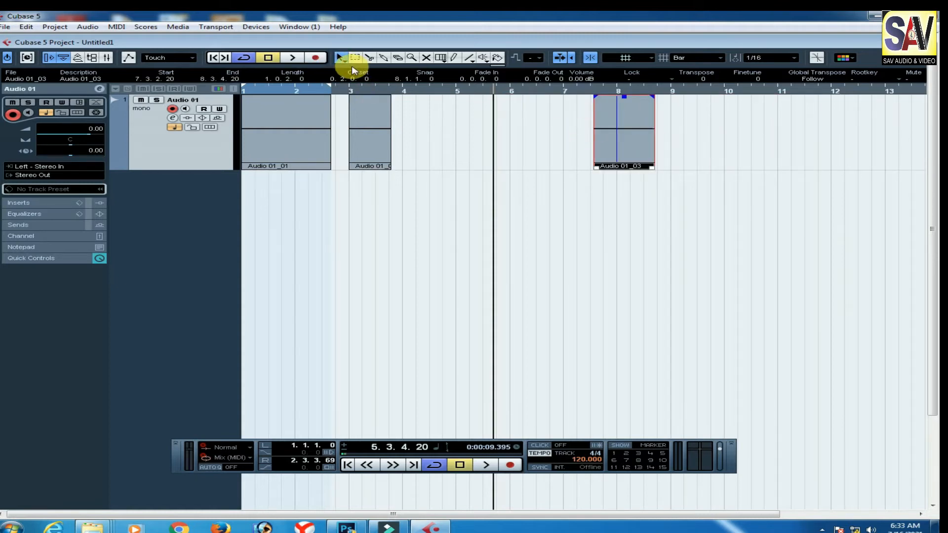
- Try moving the third event with the Object Selection tool set to Sizing Moves Contents
left_click(345, 59)
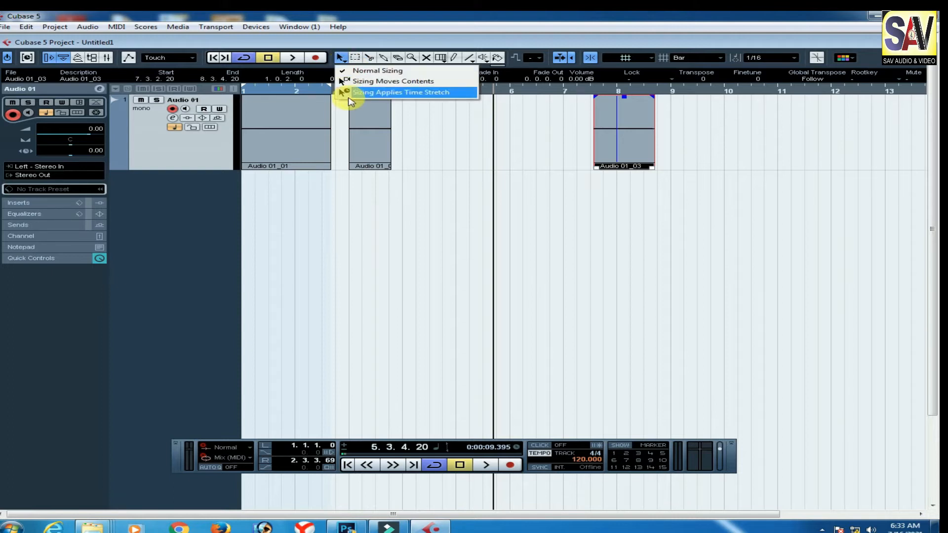
left_click(380, 82)
left_click_drag(632, 121, 770, 167)
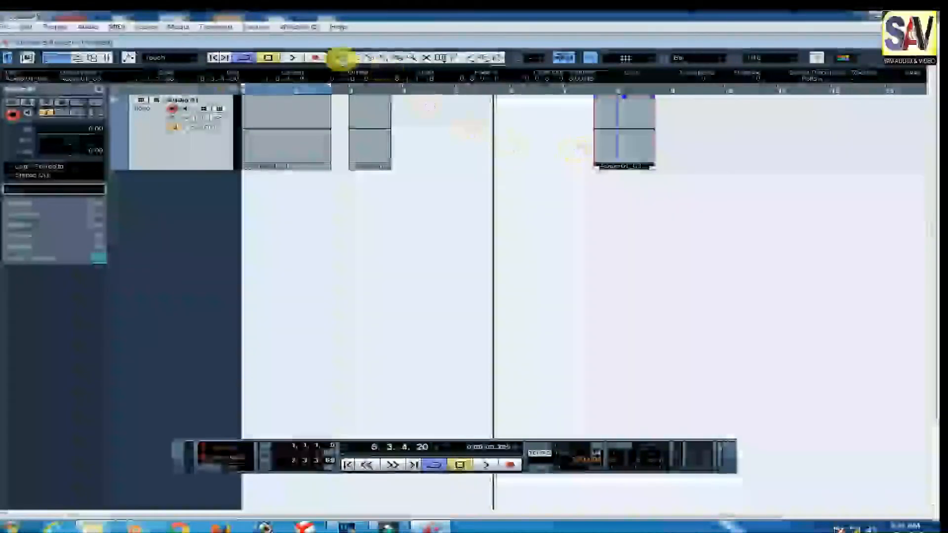
- Set the Object Selection tool to Sizing Applies Time Stretch and fit the third event to one bar starting at bar 5
left_click(341, 57)
left_click(377, 98)
left_click_drag(624, 123, 617, 170)
left_click_drag(547, 169, 573, 173)
left_click_drag(603, 116, 506, 153)
- Move the first event on Audio 01 to start at bar 2 and select the range 2.1.1.0 to 3.1.1.0 with the Range Selection tool
left_click(356, 57)
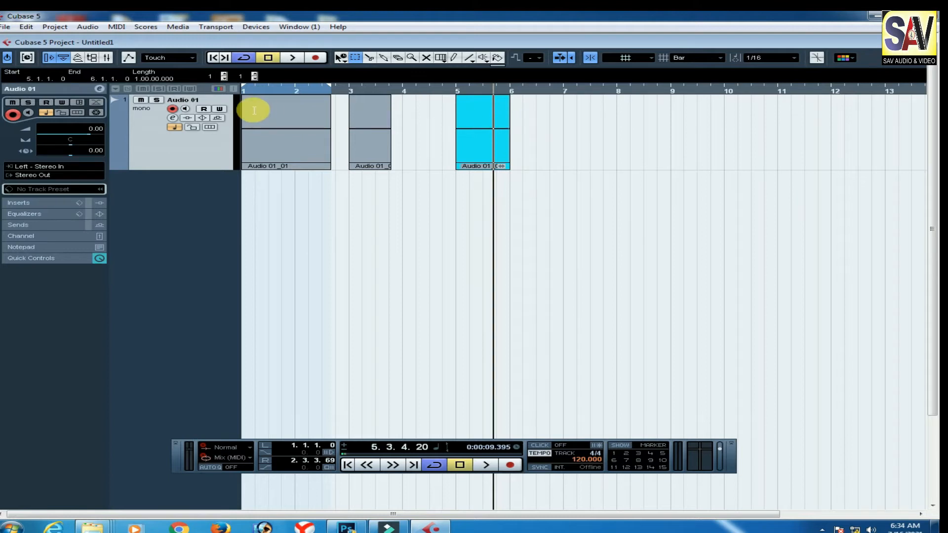
mouse_move(260, 100)
left_mouse_down()
mouse_move(301, 128)
mouse_move(288, 126)
mouse_move(300, 123)
left_mouse_up()
left_click(316, 115)
key("1")
left_click(354, 58)
left_click(294, 121)
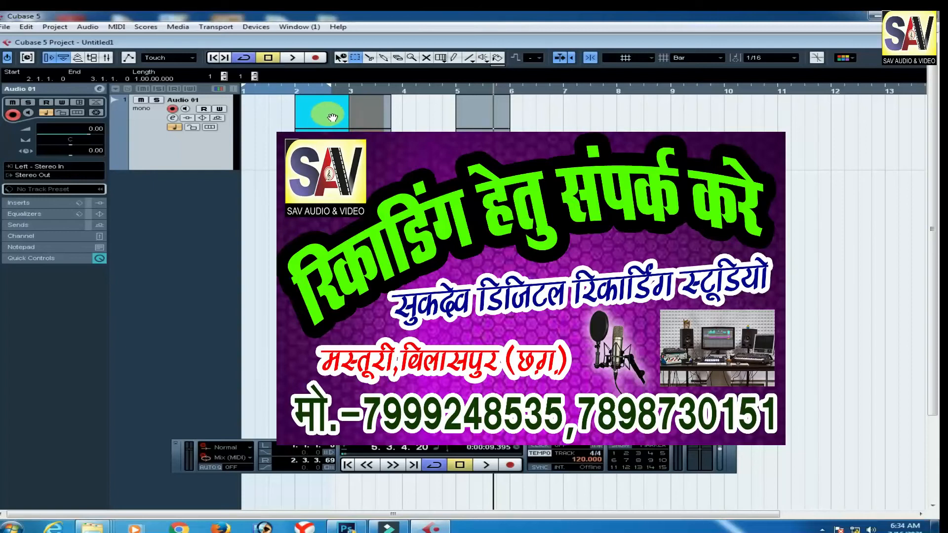
key("1")
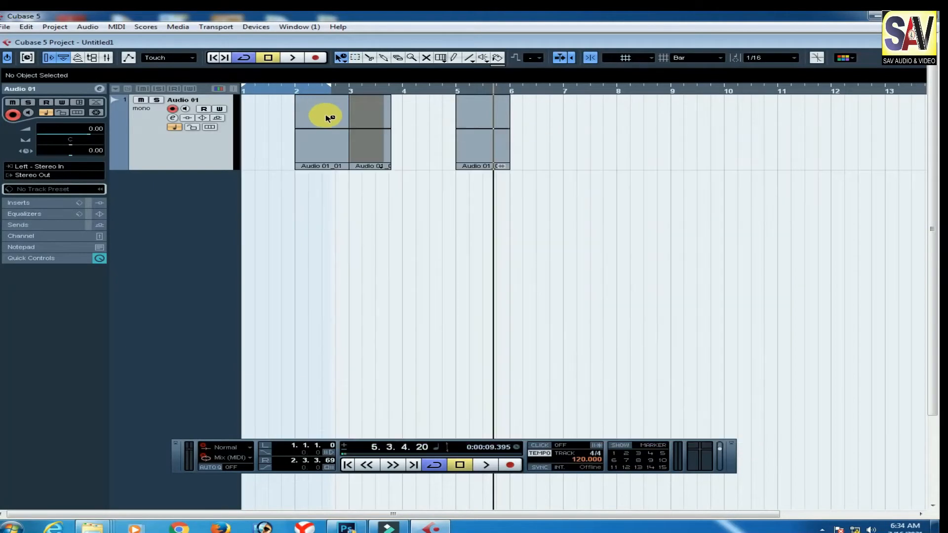
- Open the Noise Gate process for the selected range of the first event and dismiss it without processing
left_click(354, 58)
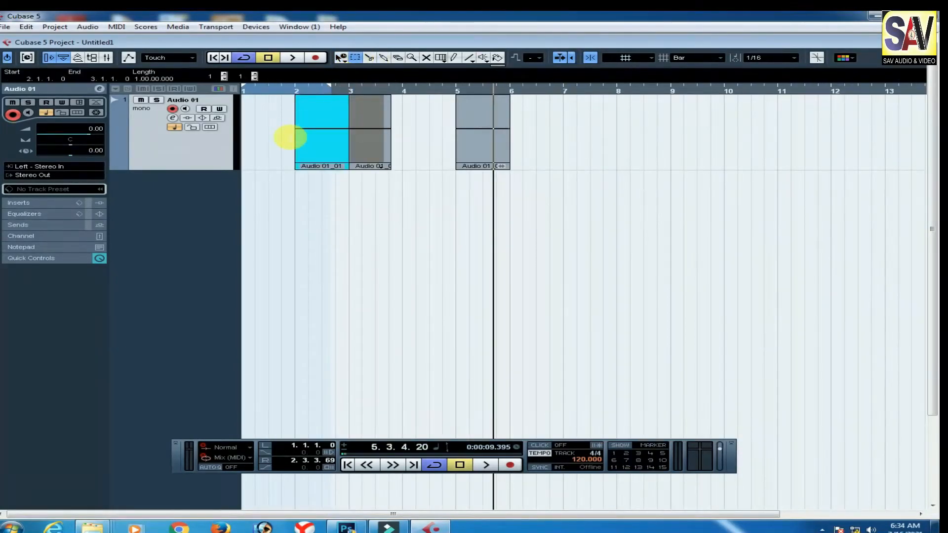
left_click(84, 27)
mouse_move(129, 39)
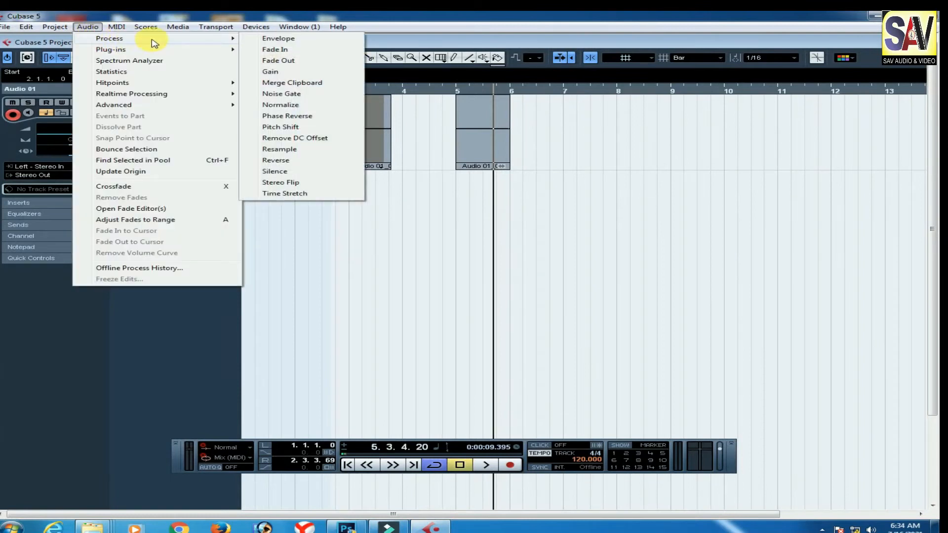
left_click(295, 96)
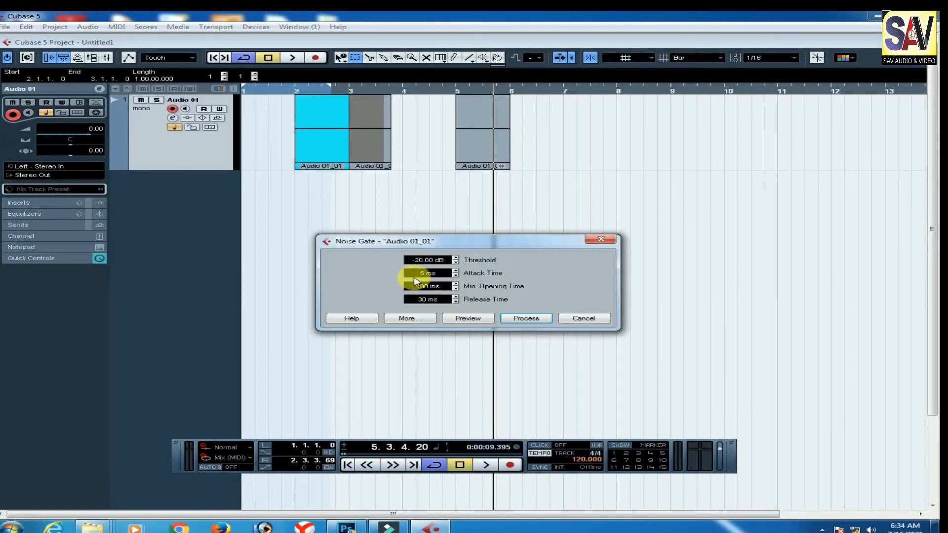
left_click(589, 316)
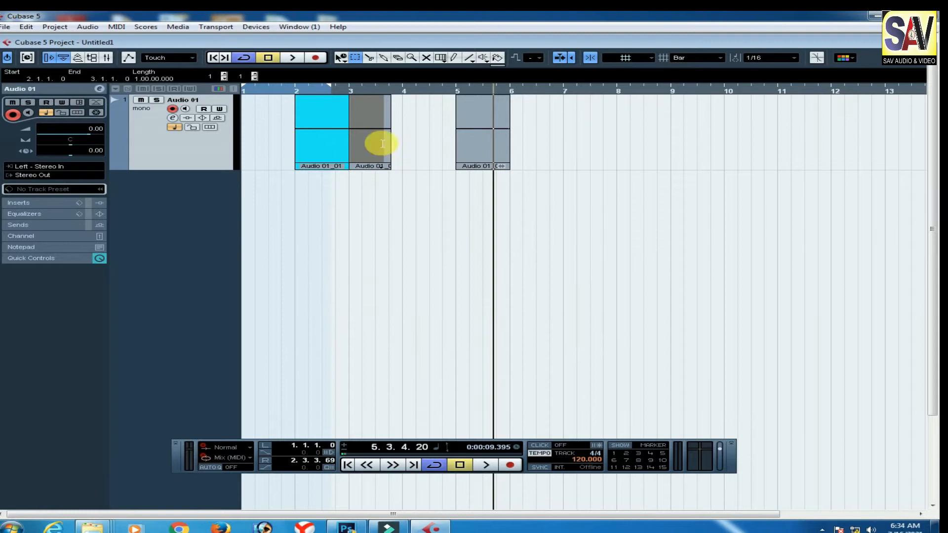
- Cut the events between bars 2 and 4 on Audio 01 into many short segments with the Split tool
left_click(338, 134)
left_click(371, 59)
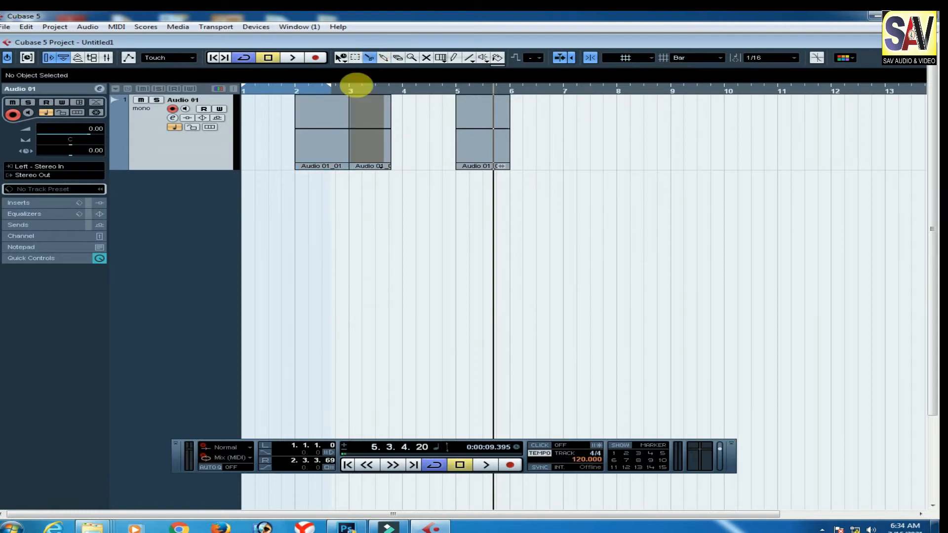
left_click(343, 132)
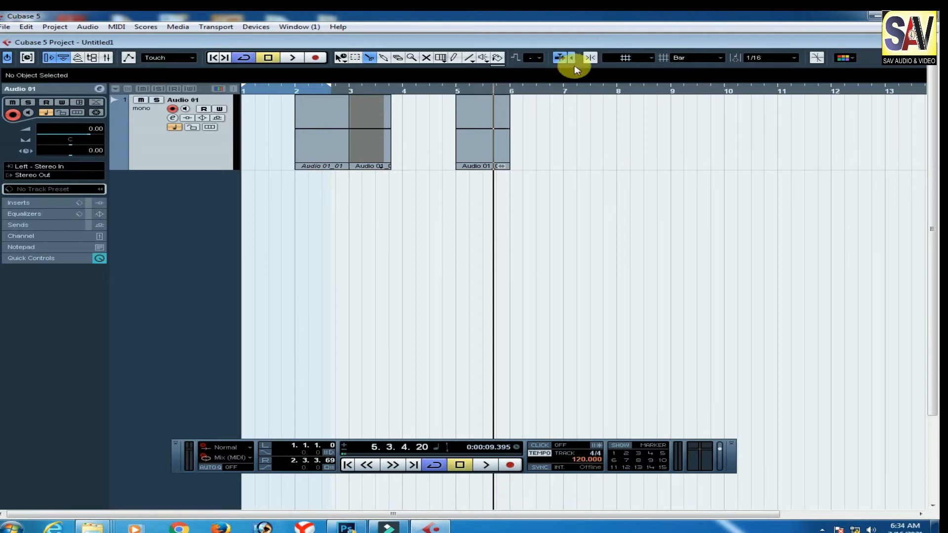
left_click_drag(344, 94, 319, 117)
left_click(295, 123)
left_click(348, 123)
left_click(380, 125)
left_click(399, 126)
left_click(420, 126)
left_click(493, 123)
left_click(528, 126)
left_click(575, 129)
left_click(618, 132)
left_click(648, 134)
left_click(698, 137)
left_click(624, 58)
left_click(592, 58)
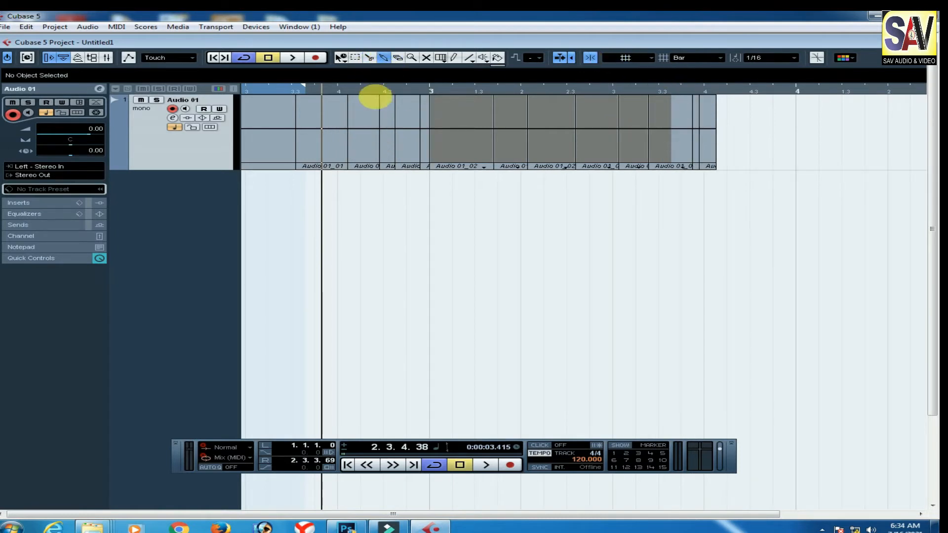
- Join the cut segments between bars 2 and 4 into two larger pieces with the Glue tool
left_click(404, 133)
left_click(501, 138)
left_click(492, 141)
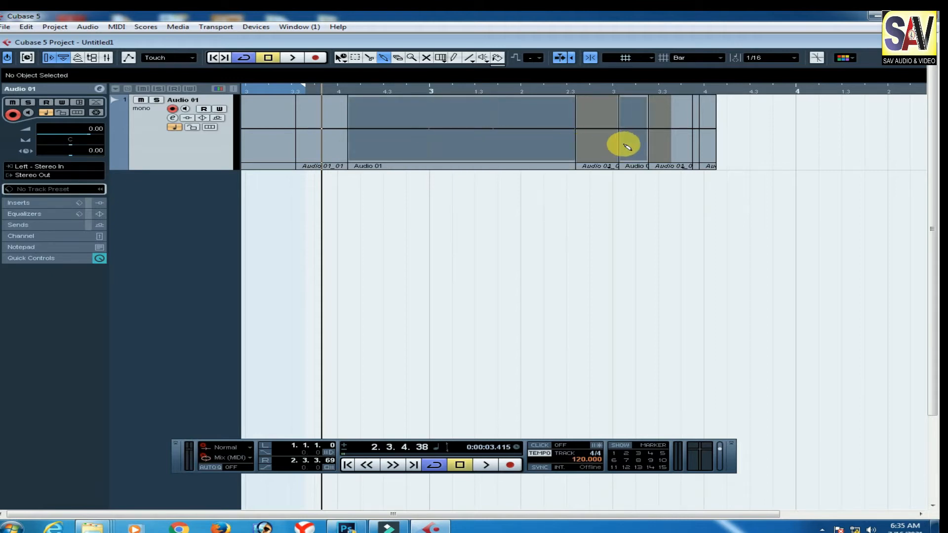
left_click(623, 147)
left_click(471, 134)
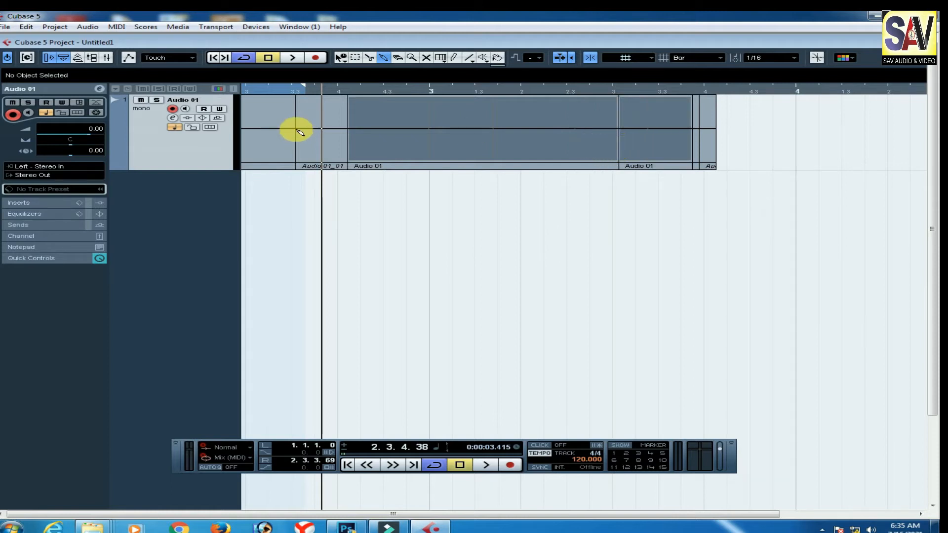
left_click(693, 115)
left_click(700, 118)
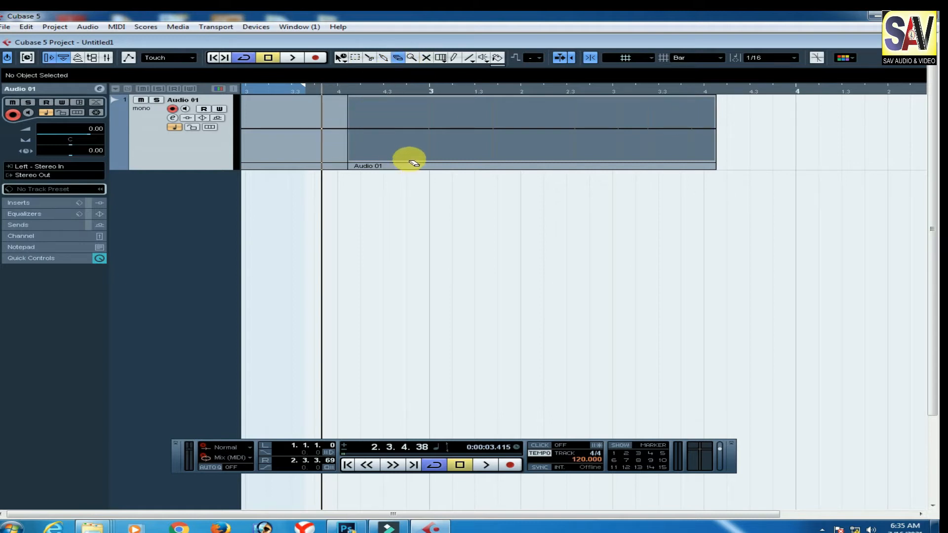
- Try erasing both pieces between bars 2 and 4 with the Erase tool and undo both deletions
left_click(292, 142)
left_click(431, 151)
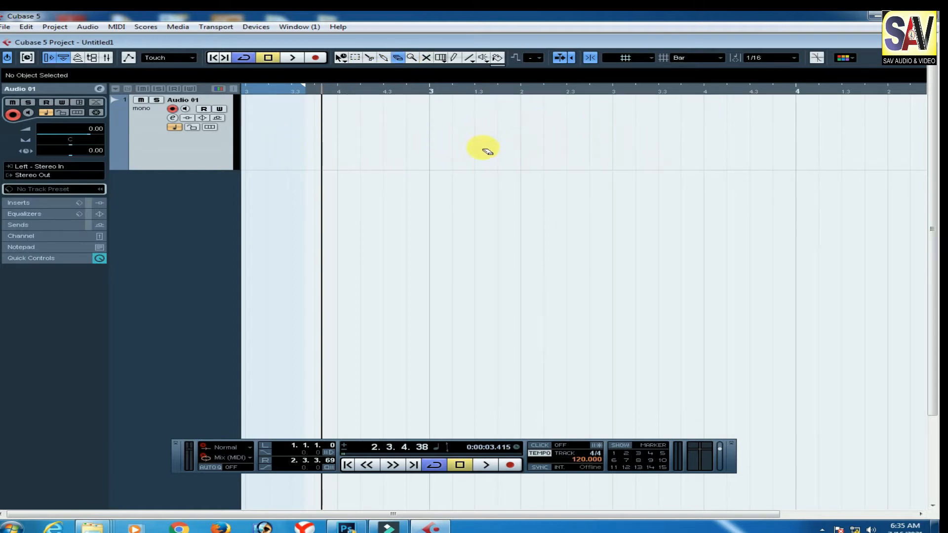
key("ctrl+z")
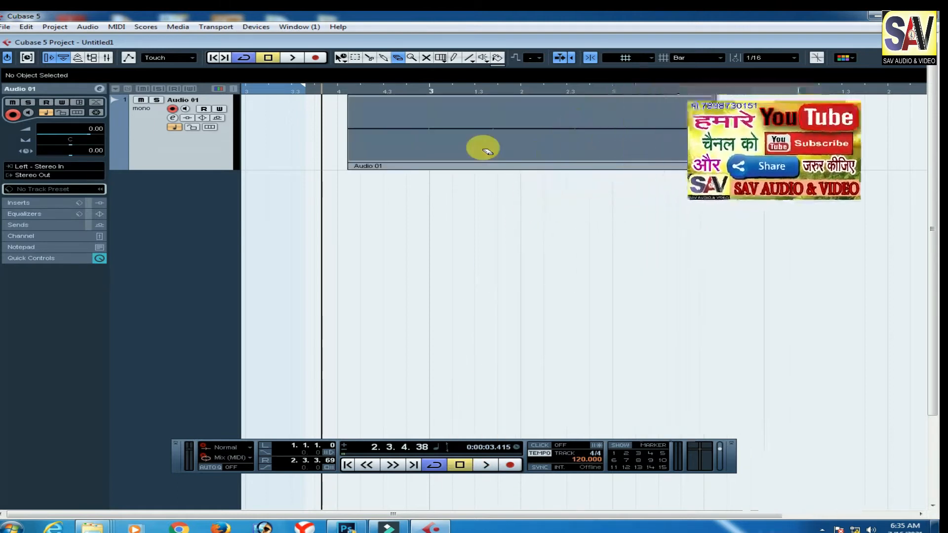
key("ctrl+z")
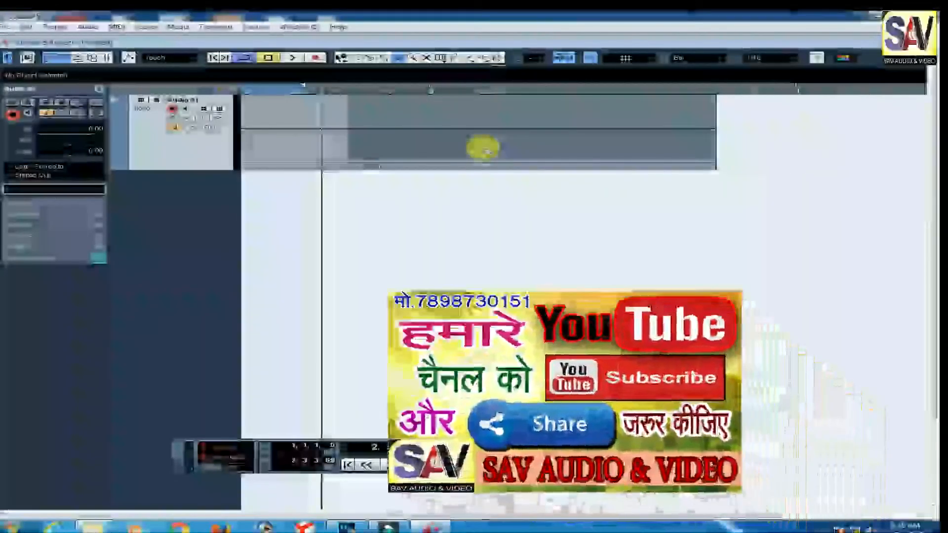
- Magnify the first event with the Zoom tool, and open and close it in the Sample Editor
left_click(412, 58)
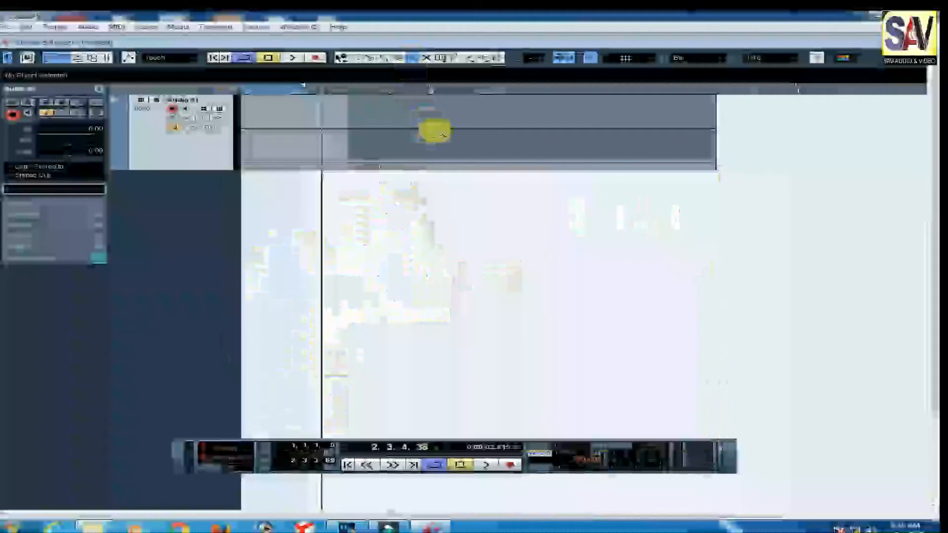
left_click(435, 129)
left_click(533, 121)
key("1")
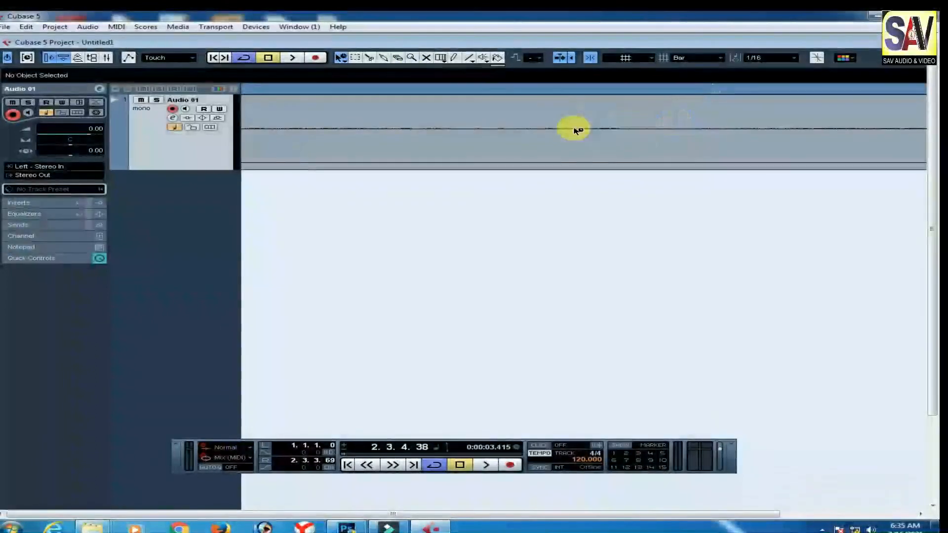
left_click(537, 122)
double_click(538, 121)
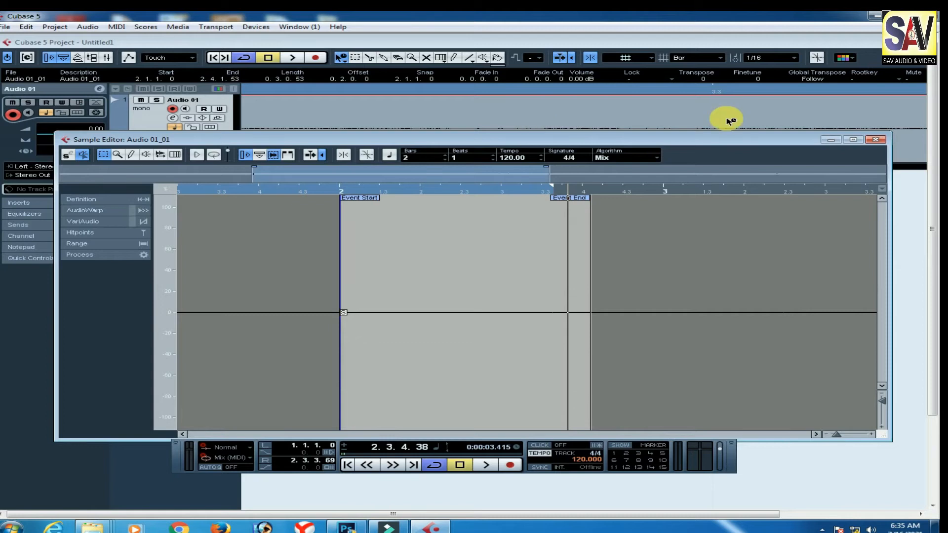
left_click(875, 140)
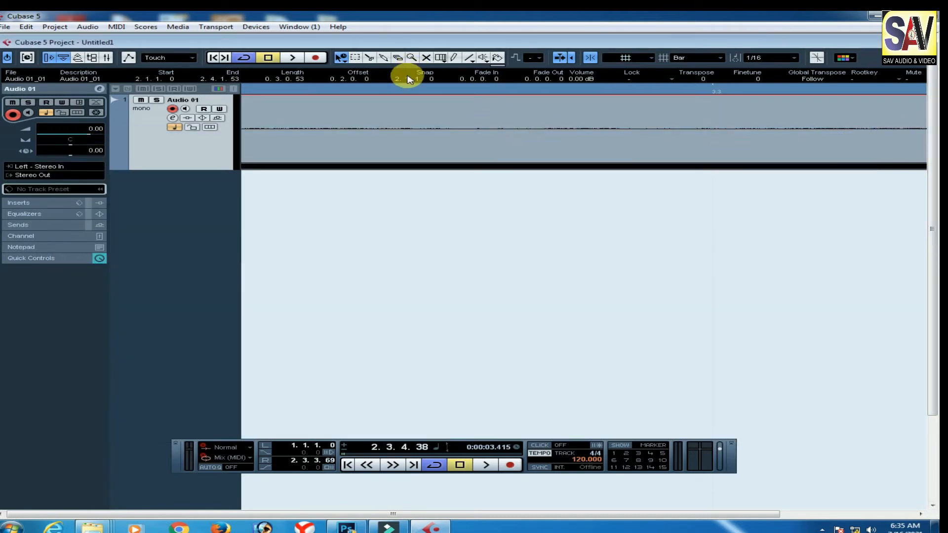
- Mute and unmute the first event on Audio 01 with the Mute tool
left_click(477, 127)
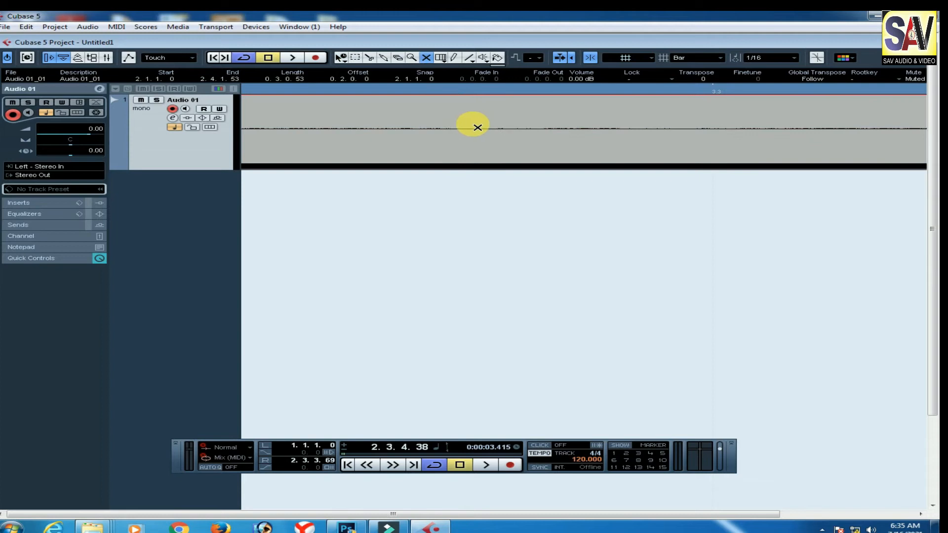
key("g")
key("g")
key("g")
key("g")
key("g")
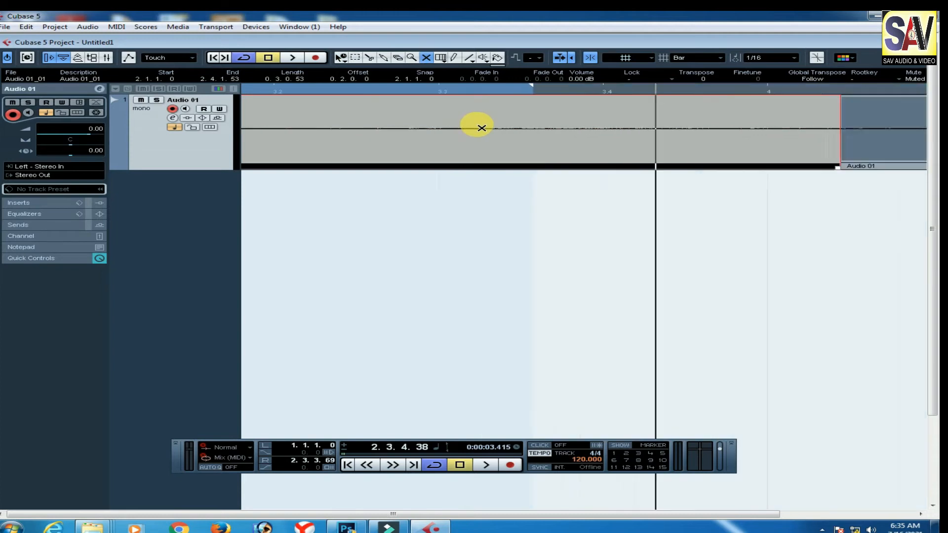
left_click_drag(265, 90, 302, 116)
left_click(314, 119)
left_click(313, 118)
left_click(314, 119)
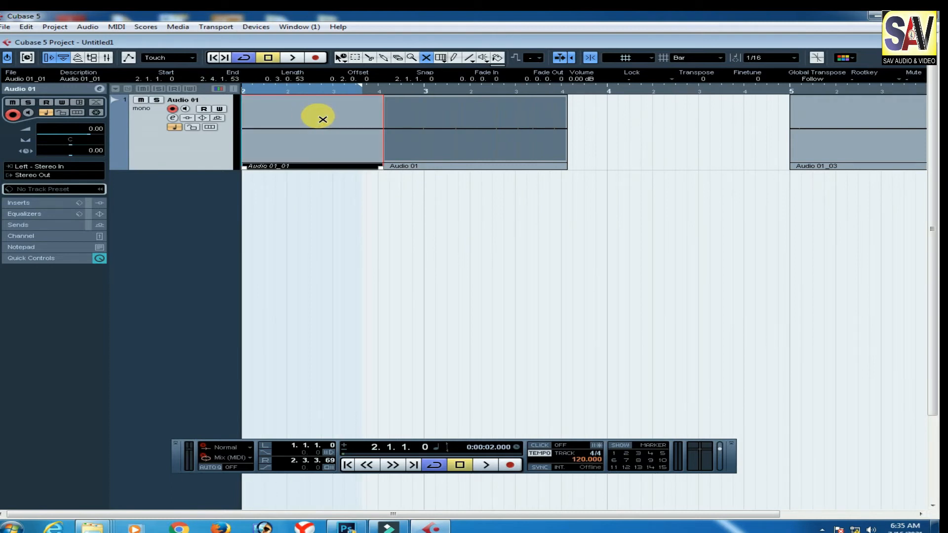
- Compress the bar grid with the Time Warp tool in Warp Grid mode, bringing the tempo to 222.720
left_click(439, 59)
left_click_drag(456, 91, 528, 92)
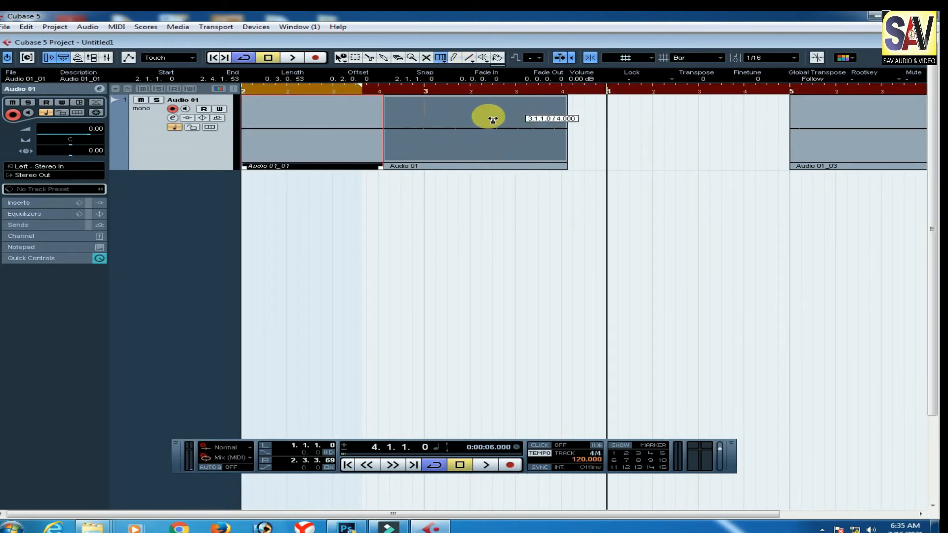
left_click_drag(804, 176, 463, 94)
left_click(445, 59)
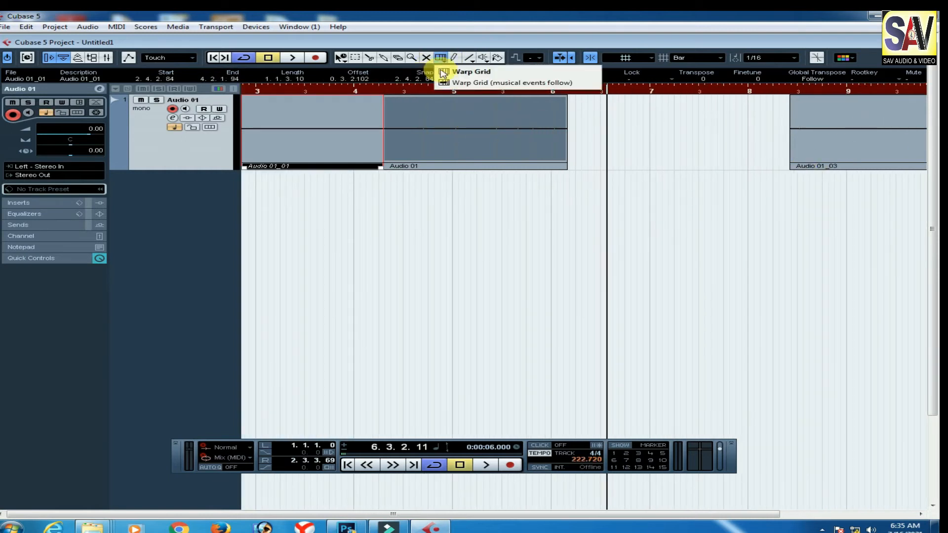
left_click(443, 61)
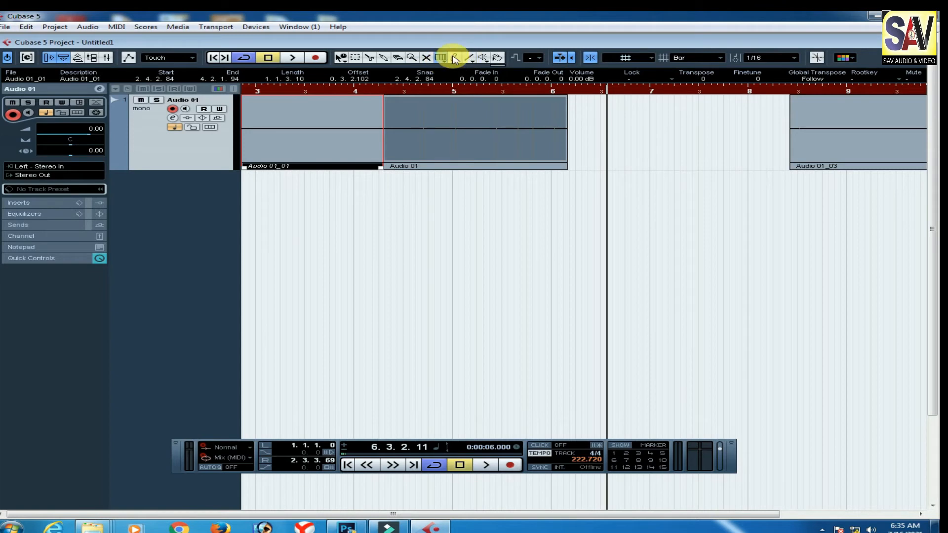
- Draw a zigzag volume curve across the first event on Audio 01 with the Draw tool
left_click(454, 58)
mouse_move(362, 109)
left_mouse_down()
mouse_move(317, 120)
mouse_move(325, 139)
mouse_move(313, 112)
mouse_move(386, 123)
mouse_move(286, 112)
mouse_move(295, 105)
mouse_move(311, 128)
mouse_move(345, 121)
mouse_move(354, 105)
mouse_move(356, 118)
mouse_move(345, 105)
mouse_move(364, 120)
mouse_move(502, 108)
left_mouse_up()
left_click(341, 58)
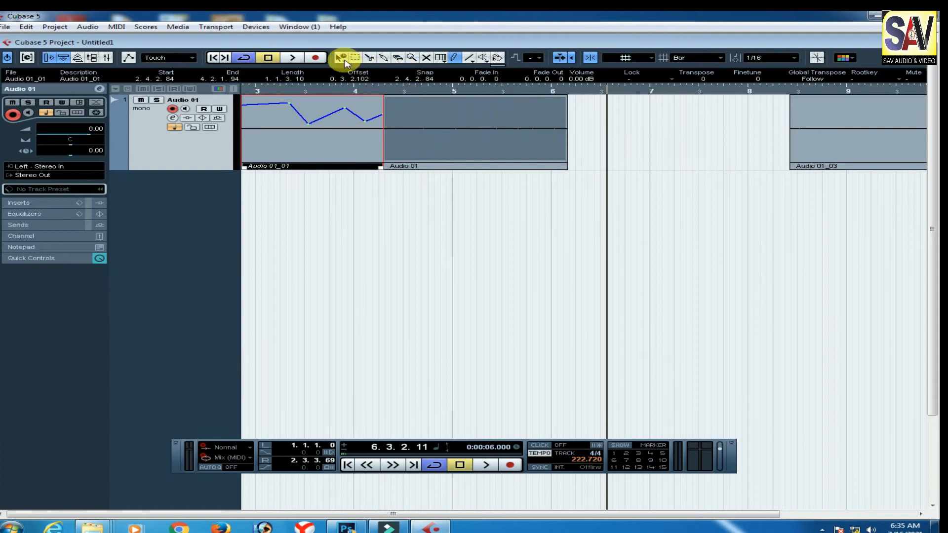
right_click(340, 60)
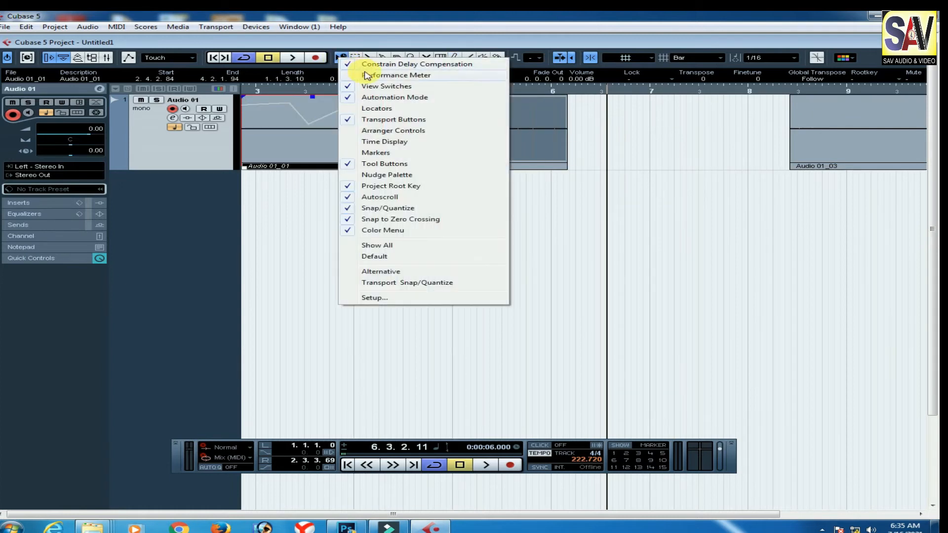
- With the Object Selection tool in normal sizing mode, move the glued event onto a new track below, starting near bar 6
left_click(340, 58)
left_click(359, 70)
left_click(433, 132)
left_click_drag(469, 127, 664, 203)
- Extend the first event's end to 5.4.4.1 and draw its volume curve sloping down to that end
left_click(355, 139)
left_click_drag(380, 166, 513, 169)
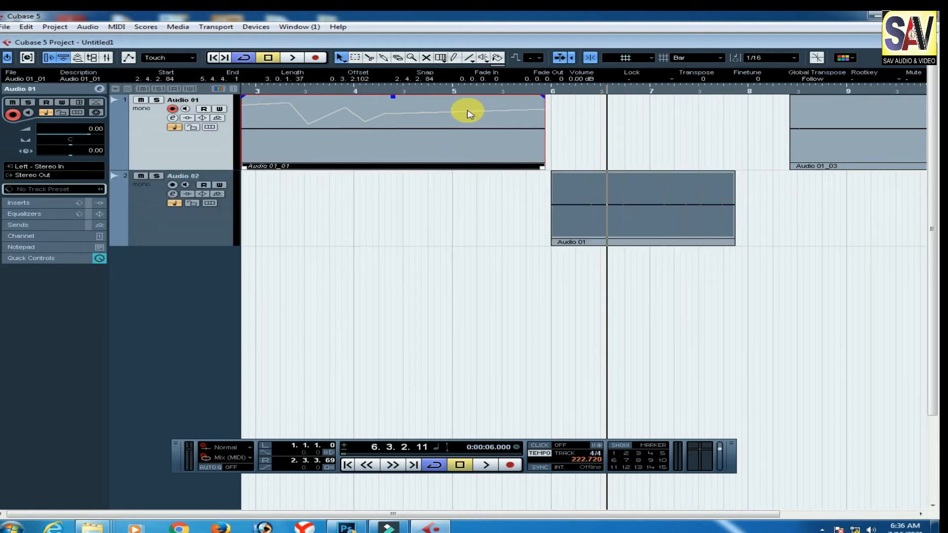
left_click(453, 59)
mouse_move(408, 127)
left_mouse_down()
mouse_move(433, 120)
mouse_move(546, 161)
left_mouse_up()
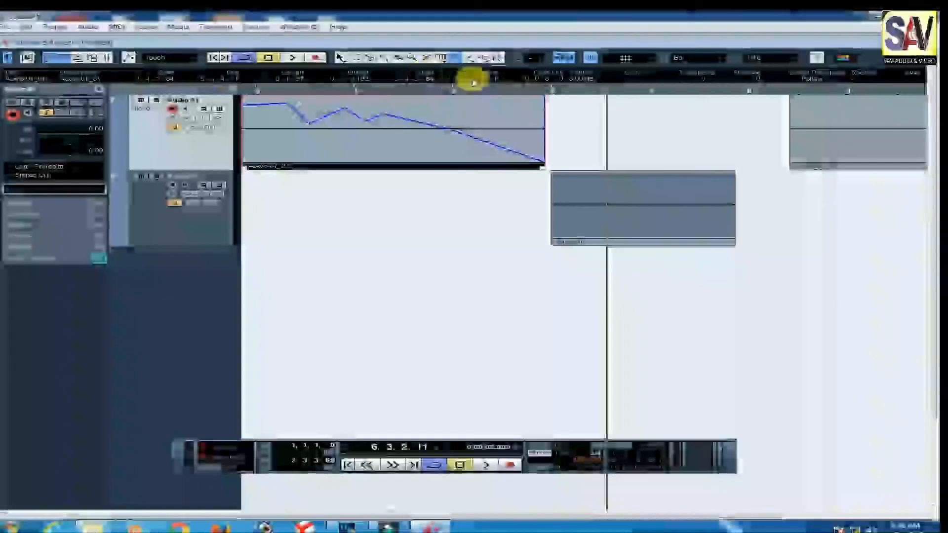
- Try the Line tool on the first event and audition the event with the Play and Scrub tools
left_click(472, 58)
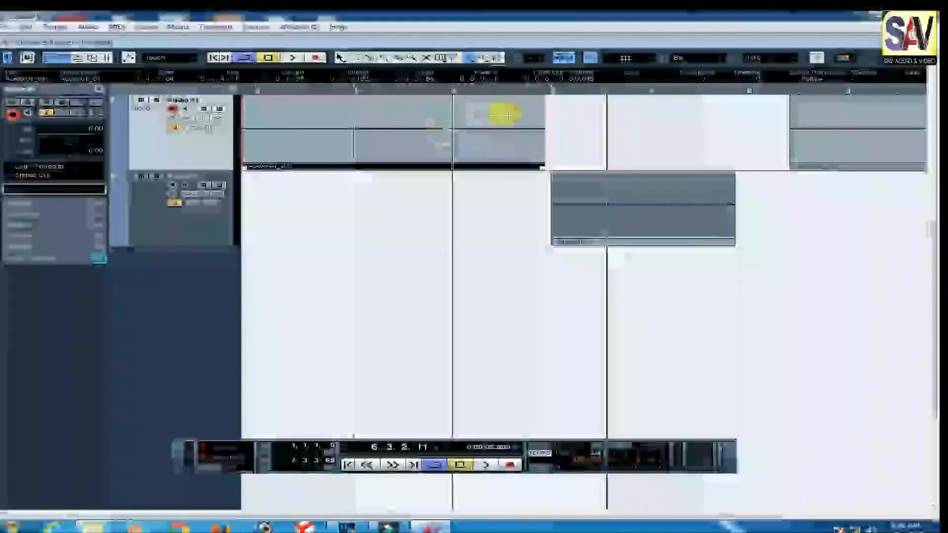
left_click(484, 58)
left_click_drag(465, 116, 486, 116)
left_click(484, 58)
left_click(508, 88)
left_click(481, 58)
- Colour the first event on Audio 01 yellow with the Color tool and recolour it yellow-green
left_click(498, 59)
left_click(512, 116)
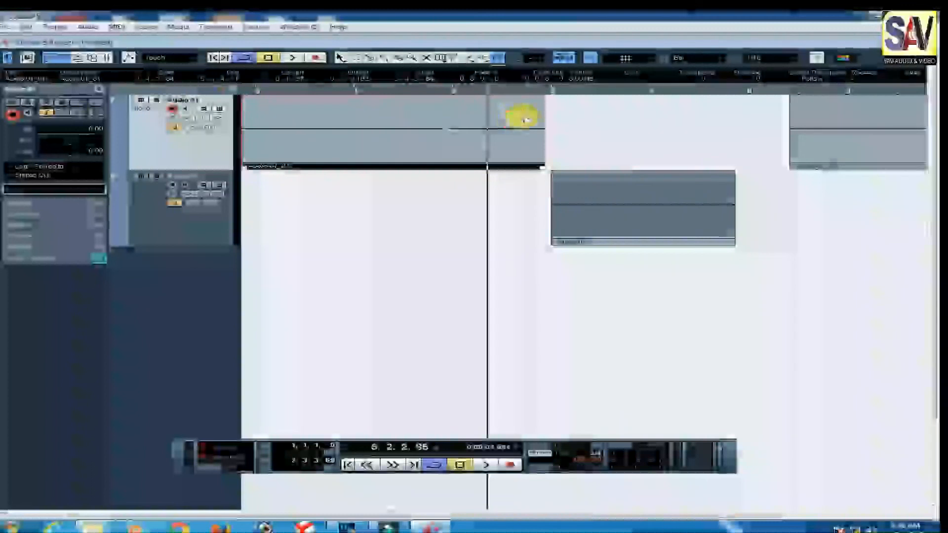
left_click(859, 59)
left_click(861, 115)
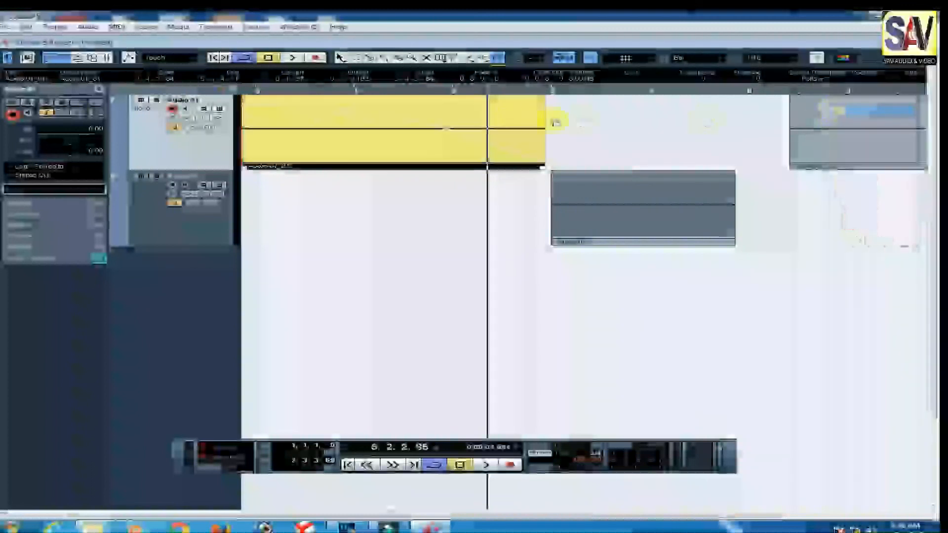
left_click(843, 59)
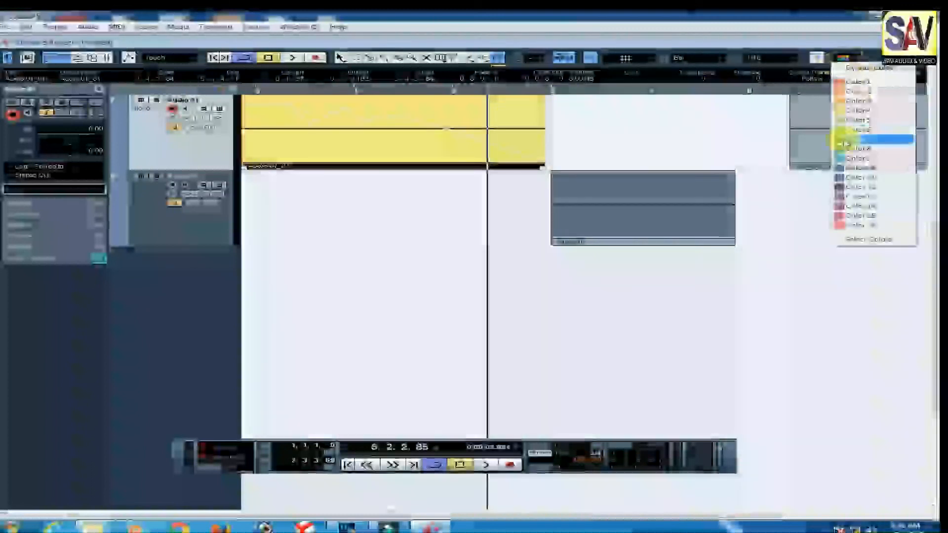
left_click(840, 120)
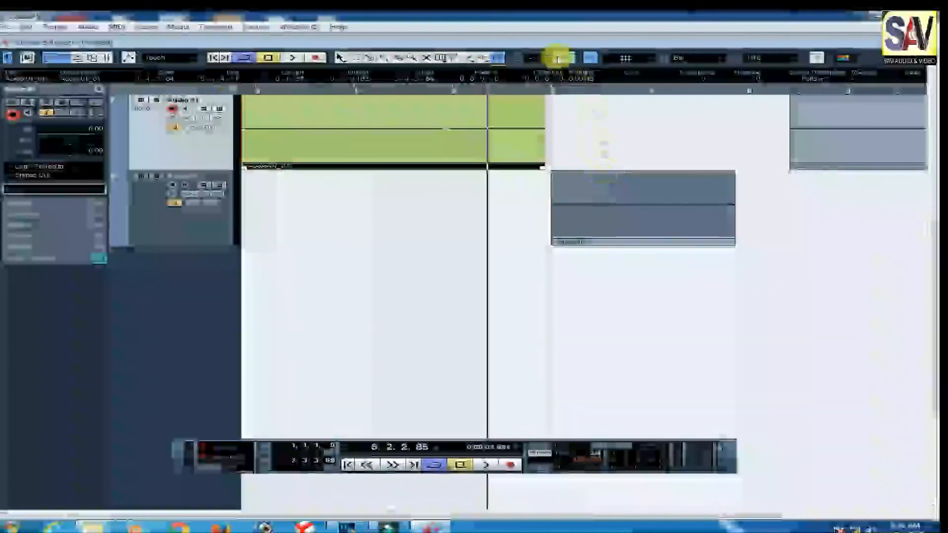
- Toggle Autoscroll while the project plays, leave it on with playback stopped, and clear the event selection
left_click(563, 91)
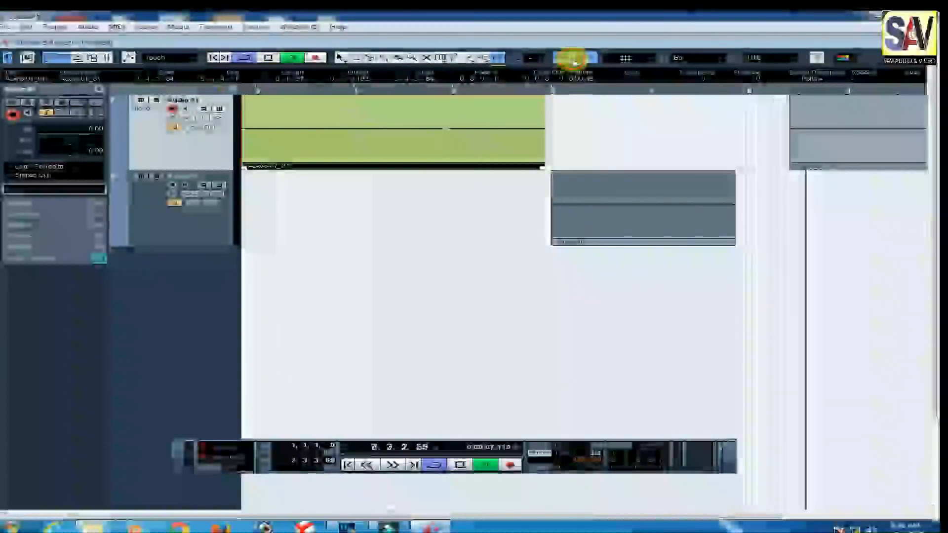
left_click(563, 59)
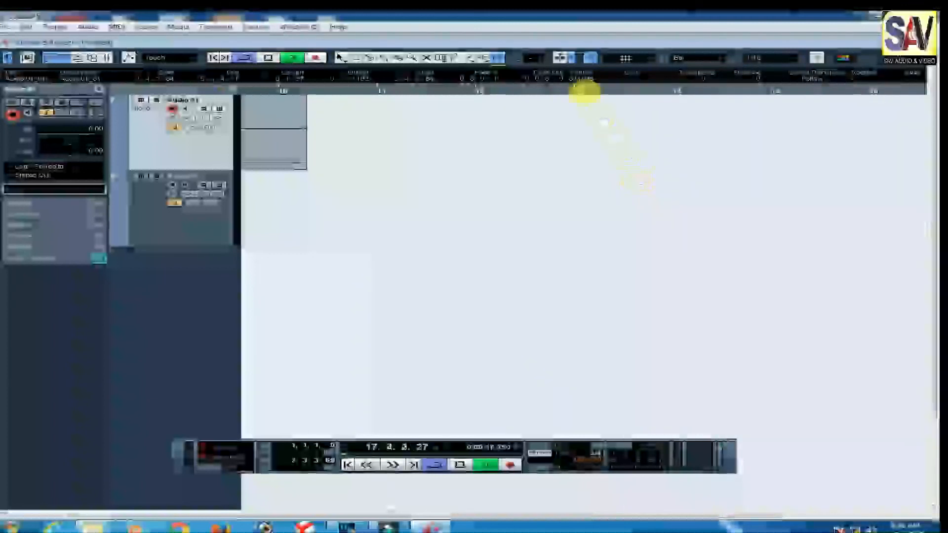
left_click(562, 58)
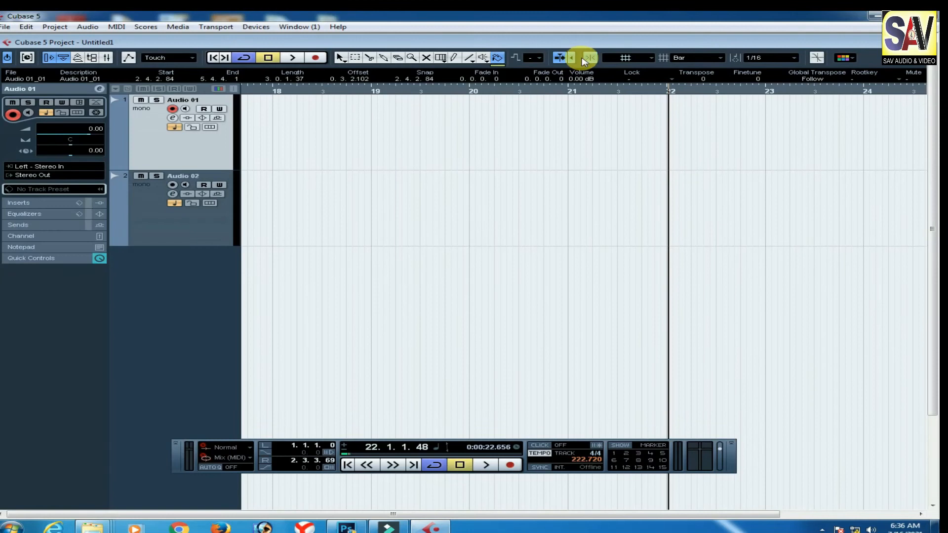
left_click(569, 99)
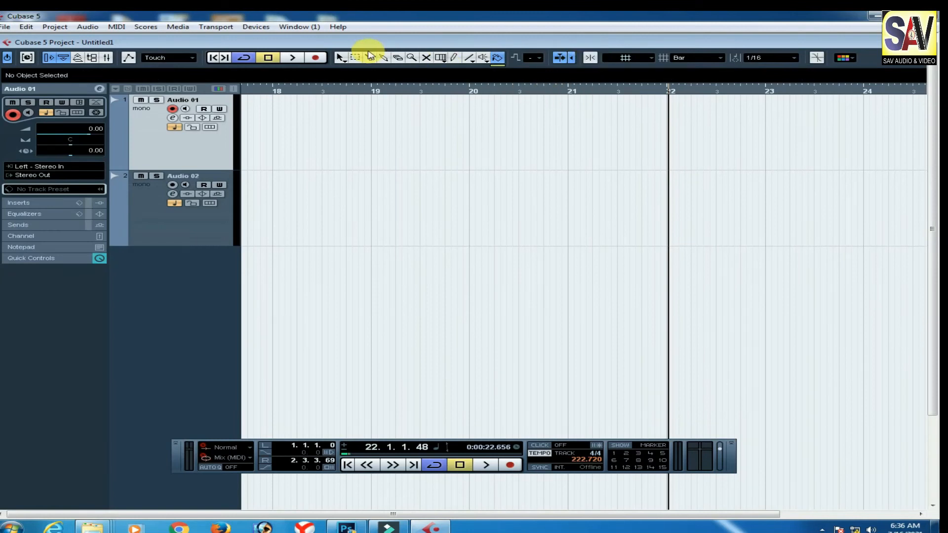
- With Snap off, place the project cursor freely at several points around bars 20 to 22 and play from there
left_click(527, 92)
left_click(677, 92)
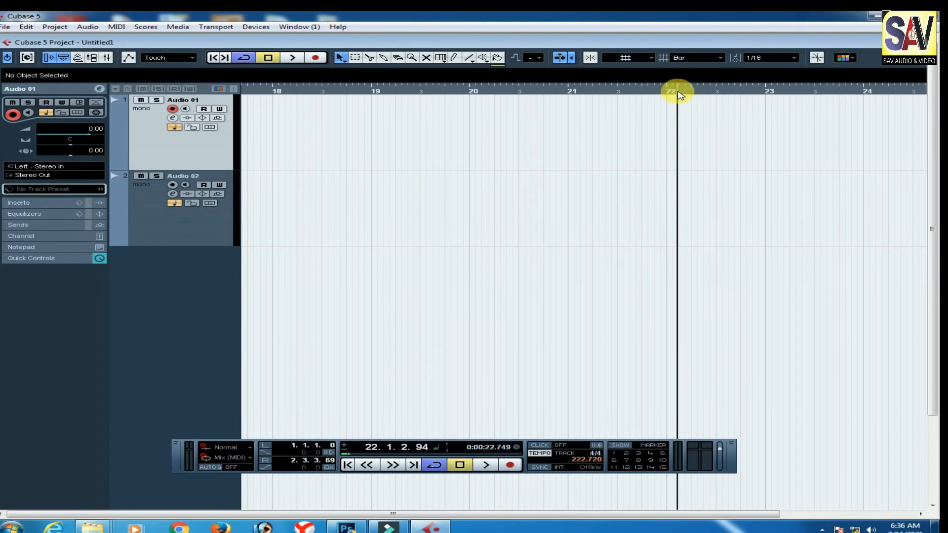
left_click(501, 92)
key("space")
left_click(575, 91)
left_click(607, 91)
- Turn on Snap, stop playback, and snap the project cursor to different bar lines, ending at bar 23
left_click(590, 58)
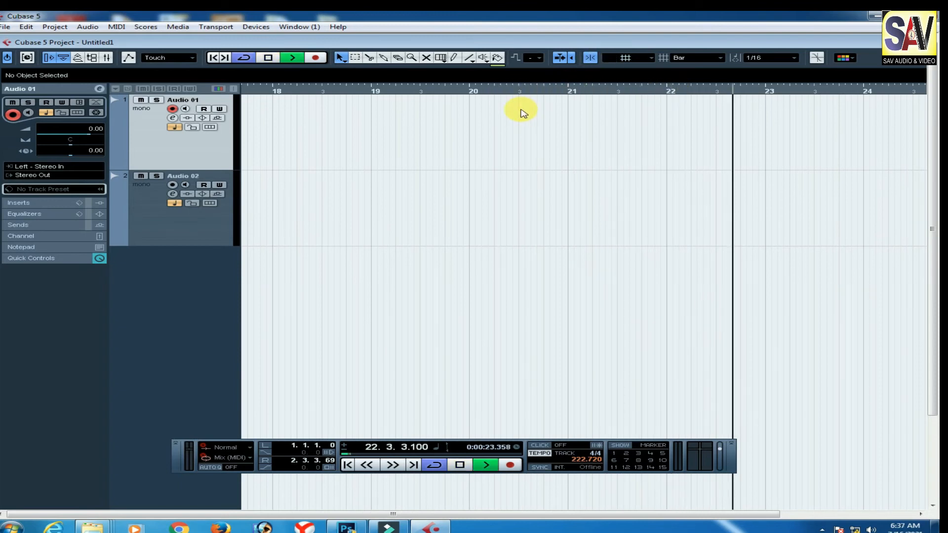
key("space")
left_click(571, 94)
left_click(671, 91)
left_click(790, 91)
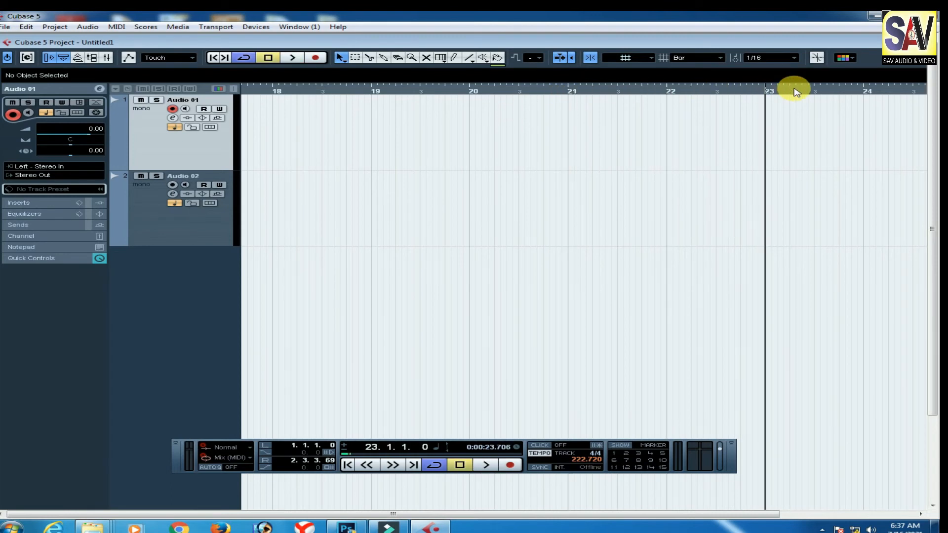
left_click(704, 93)
left_click(676, 94)
left_click(725, 93)
left_click(557, 93)
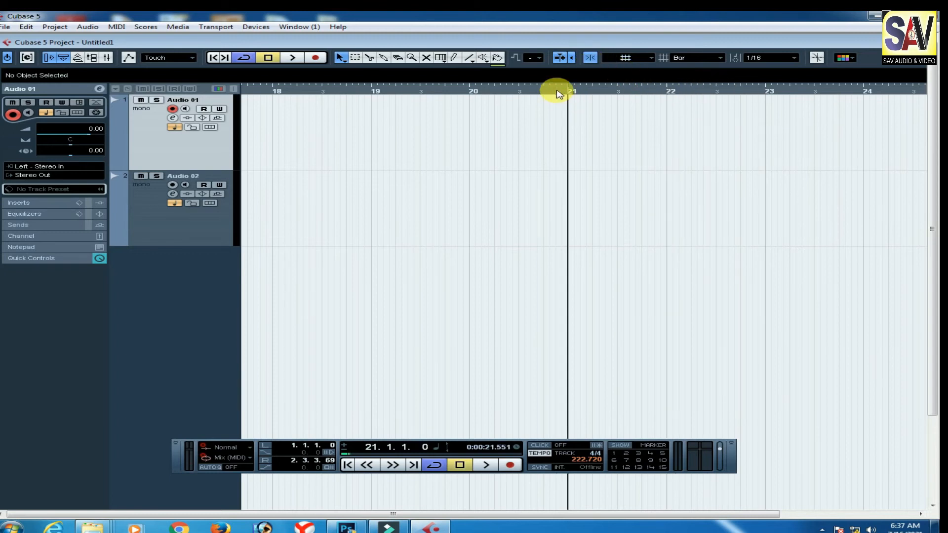
left_click_drag(471, 94, 755, 93)
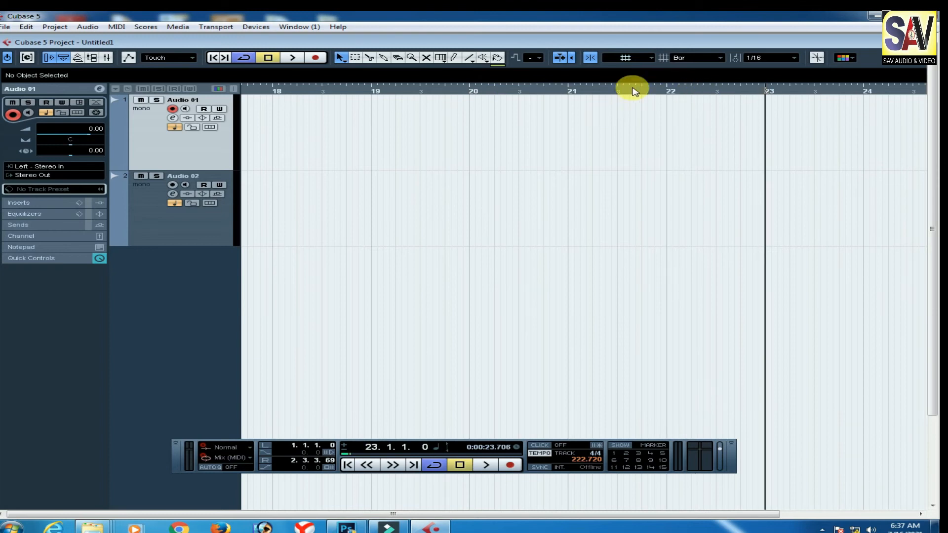
- Move the project cursor to bar 20 with Grid snapping, and to bar 22 with the snap type set to Events
left_click(629, 63)
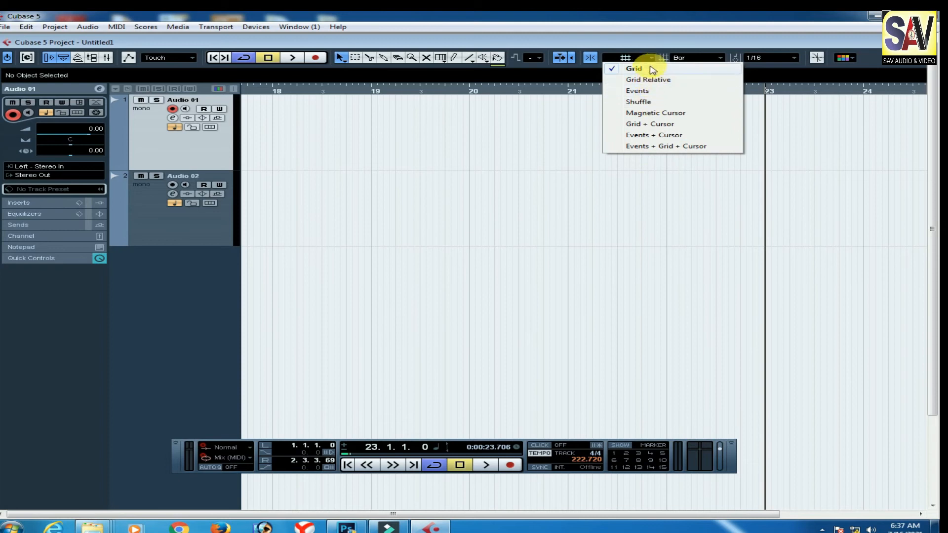
left_click(554, 137)
left_click_drag(543, 89, 474, 93)
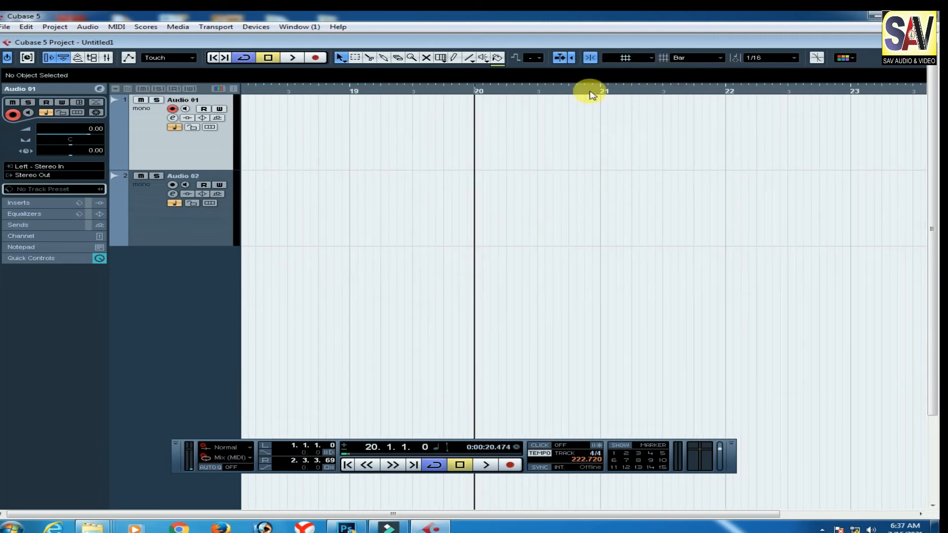
left_click(627, 59)
left_click(638, 92)
left_click_drag(545, 91, 769, 100)
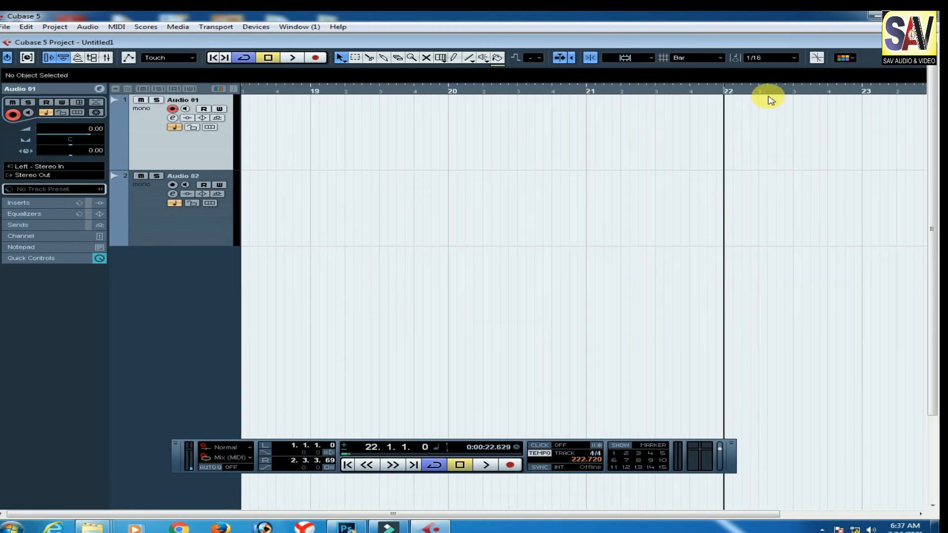
- Try the Magnetic Cursor snap type by moving the project cursor to about 19.2.2, and set the snap type back to Grid
left_click(650, 58)
left_click(683, 113)
left_click_drag(603, 100, 845, 97)
left_click_drag(597, 99, 360, 91)
left_click(625, 58)
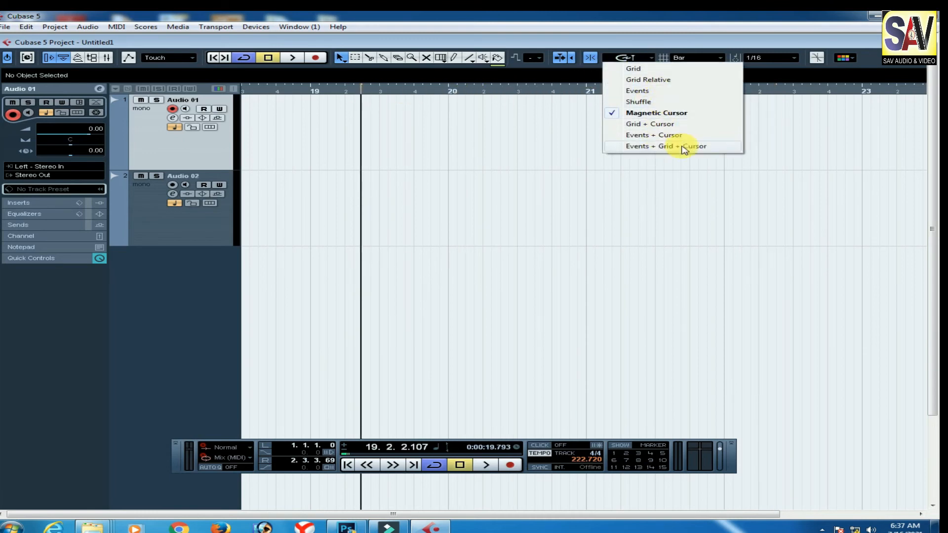
left_click(592, 58)
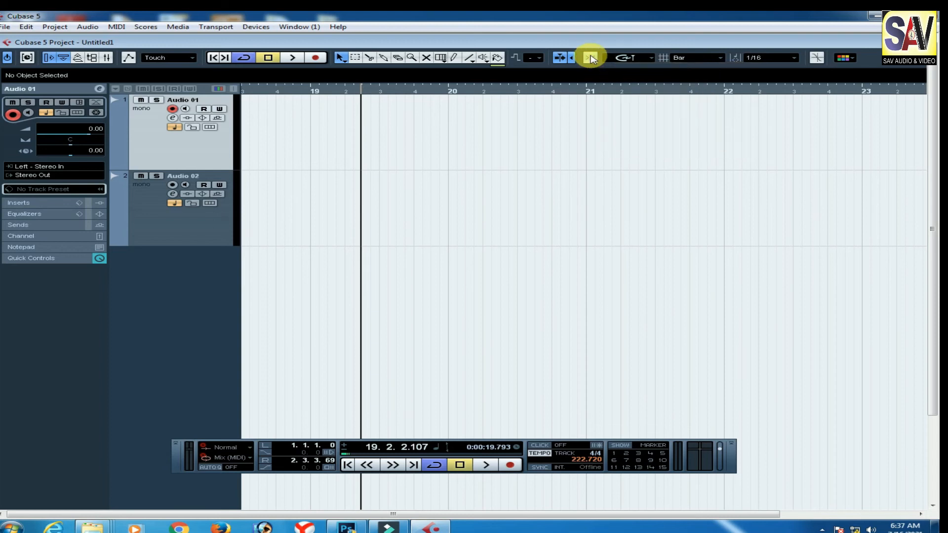
left_click(627, 60)
left_click(639, 66)
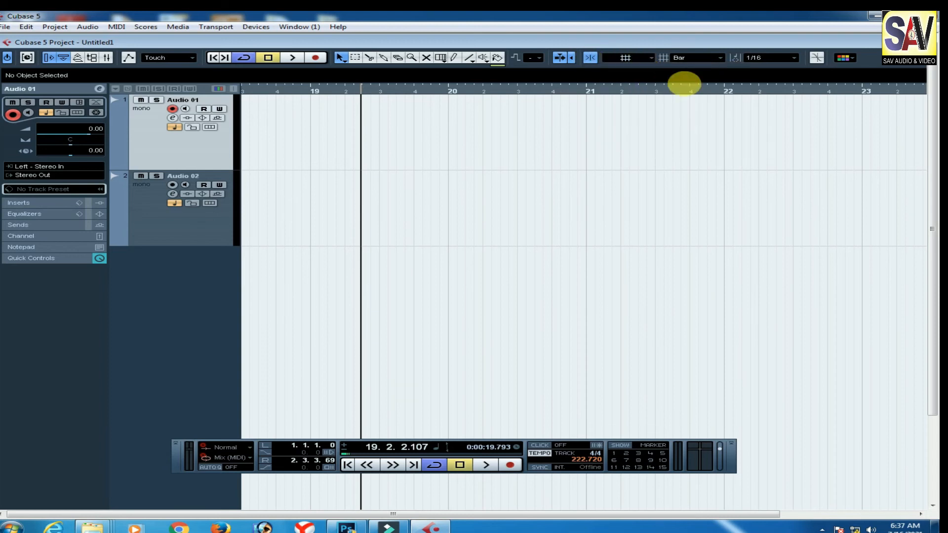
- Try the Beat grid type, return it to Bar, and move the project cursor from bar 20 to about 19.2.4
left_click(700, 58)
left_click(716, 81)
left_click(709, 60)
left_click(710, 69)
left_click(452, 91)
key("g")
key("g")
key("g")
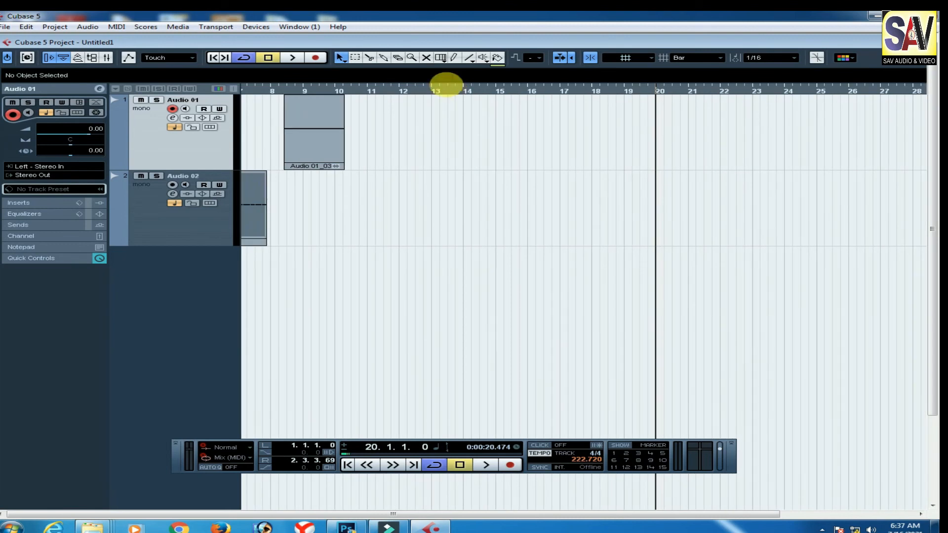
mouse_move(635, 102)
left_mouse_down()
mouse_move(575, 100)
mouse_move(628, 95)
left_mouse_up()
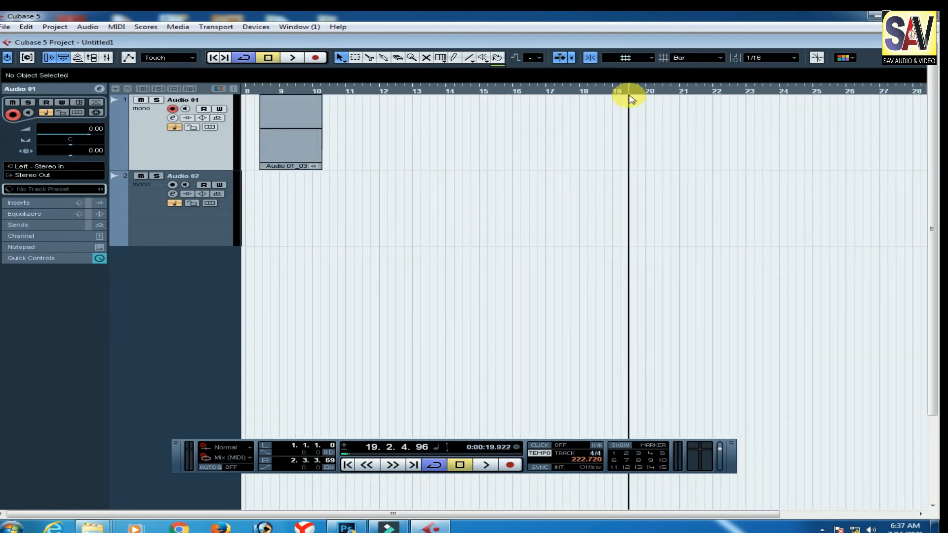
- Move the Audio 01_03 event to start at bar 15 and place the project cursor at bar 16
left_click(278, 143)
left_click_drag(291, 136, 527, 141)
left_click_drag(511, 95, 501, 112)
- Set the grid type to Beat and move the Audio 01_03 event to start at bar 17
left_click(705, 58)
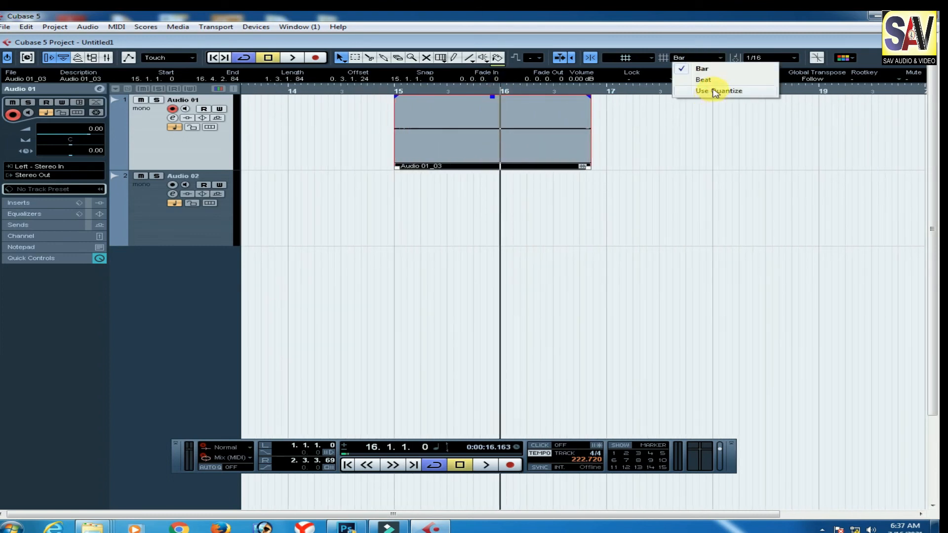
left_click(716, 80)
left_click_drag(578, 144, 725, 146)
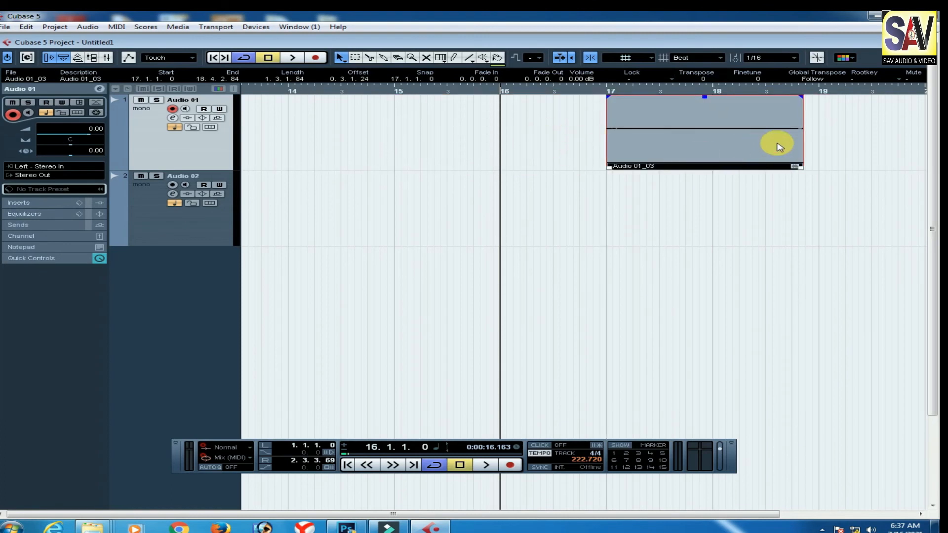
- Set the grid type to Bar, deselect the event, and try placing the project cursor around bars 17 and 18
left_click(712, 61)
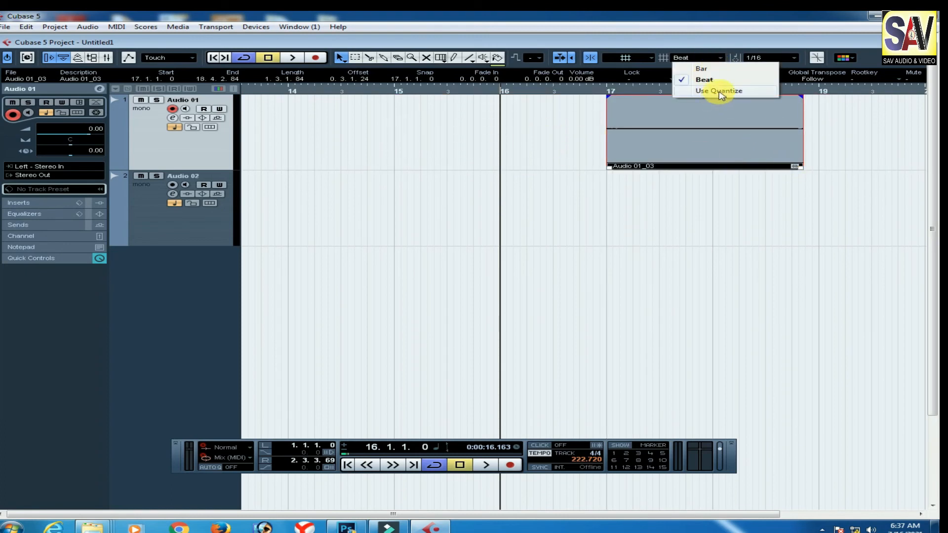
left_click(720, 71)
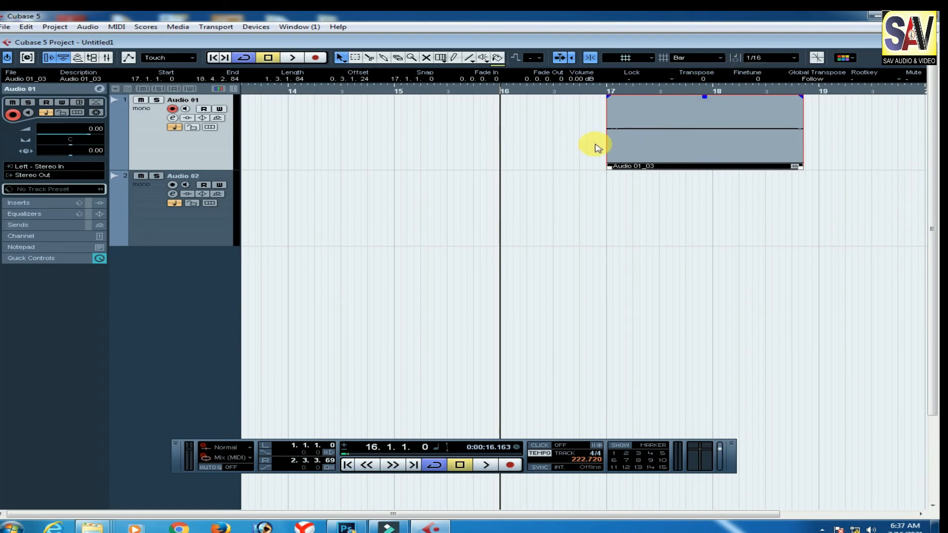
left_click(595, 143)
left_click(611, 93)
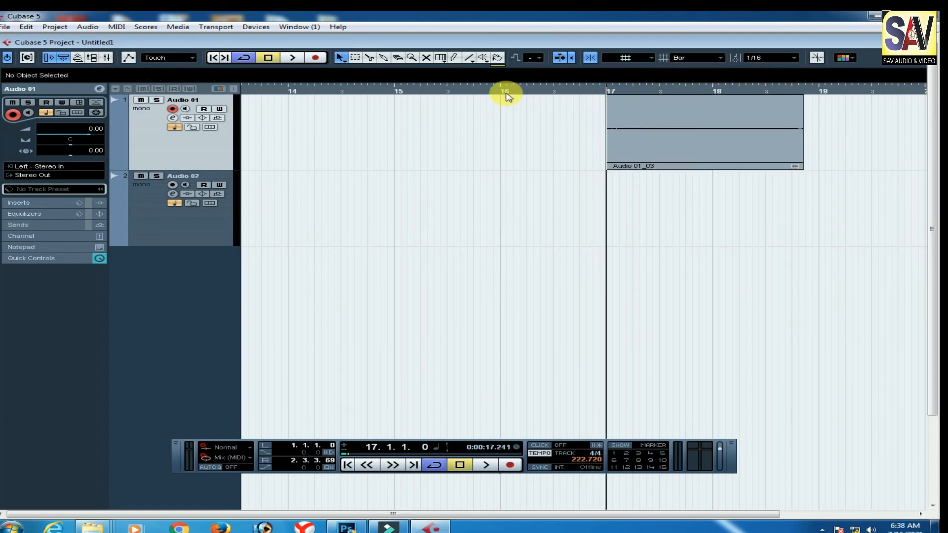
left_click(707, 92)
left_click(611, 92)
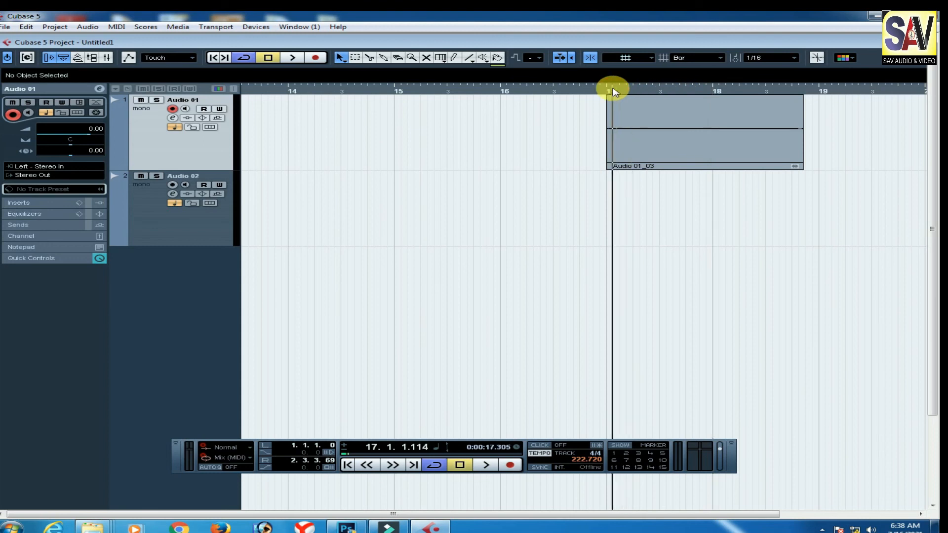
- Set the grid type to Beat and place the project cursor at bar 18
left_click(693, 57)
left_click(709, 79)
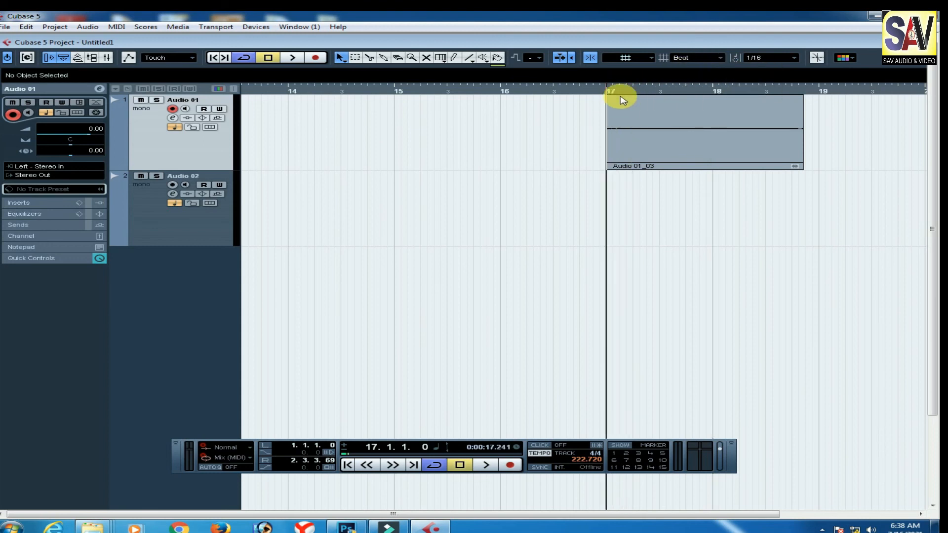
left_click(732, 93)
- Trim the end of the Audio 01_03 event to bar 18 and move the event to start at bar 18
left_click(766, 157)
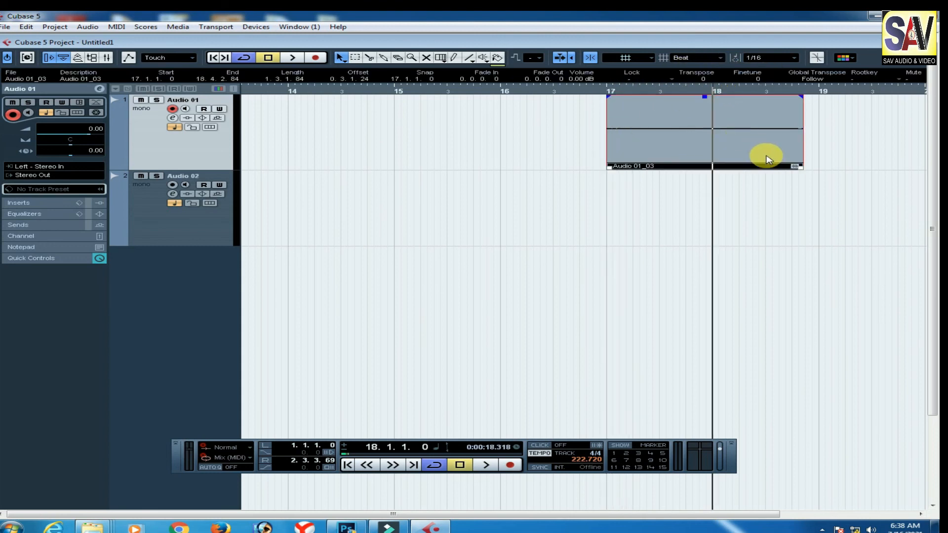
left_click_drag(798, 169, 714, 173)
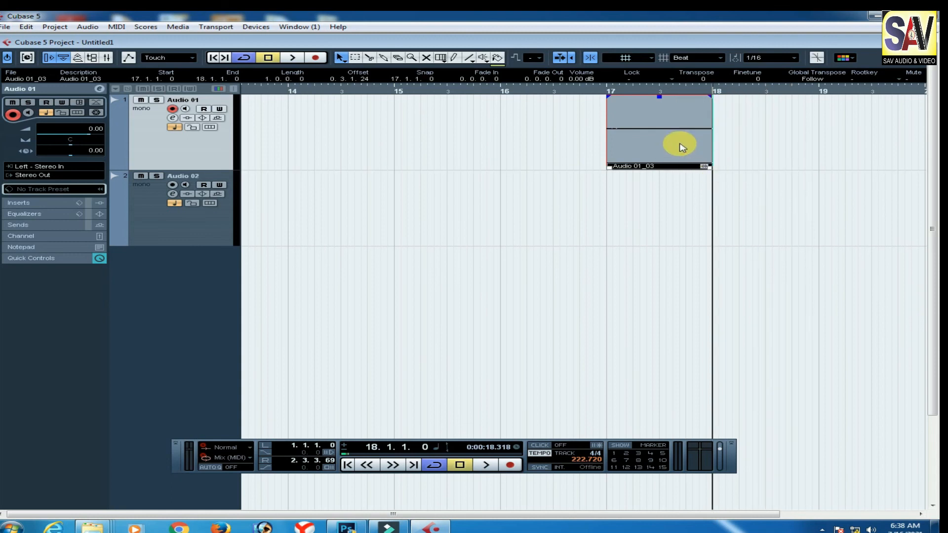
left_click_drag(670, 137, 784, 133)
- With the grid type on Use Quantize, place the project cursor at bar 16 and extend the Audio 01_03 event's end to 19.2.1.0
left_click(704, 58)
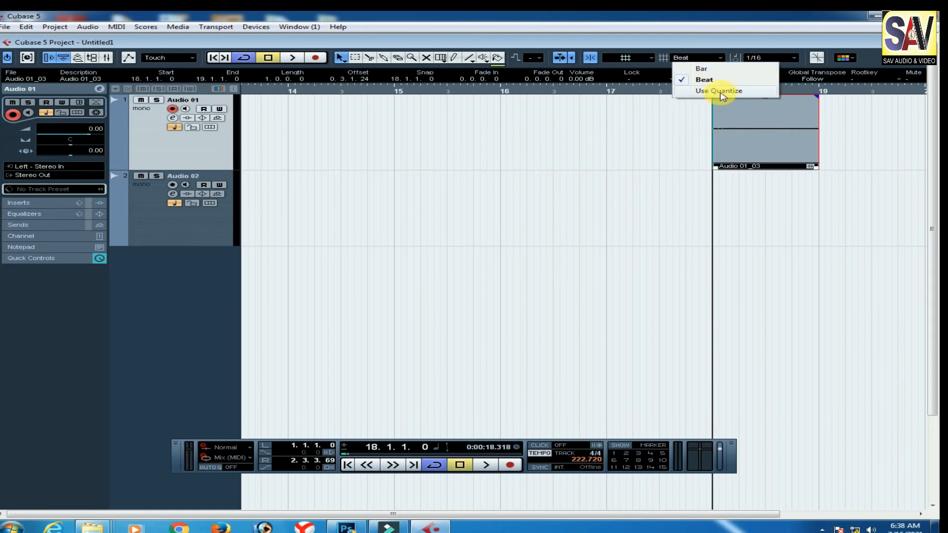
left_click(721, 93)
left_click(502, 94)
left_click_drag(815, 167, 843, 143)
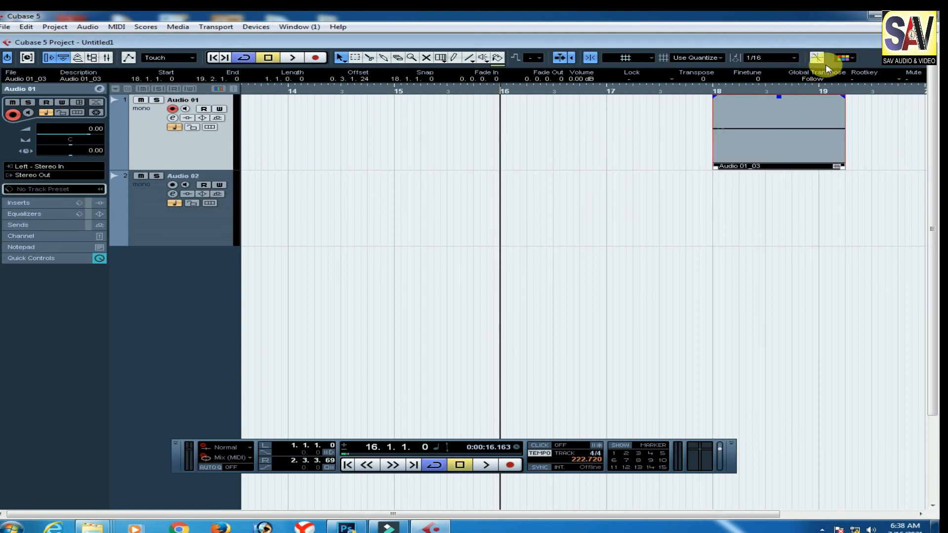
- Colour the selected Audio 01_03 event with Color 1 and recolour it light blue
left_click(844, 59)
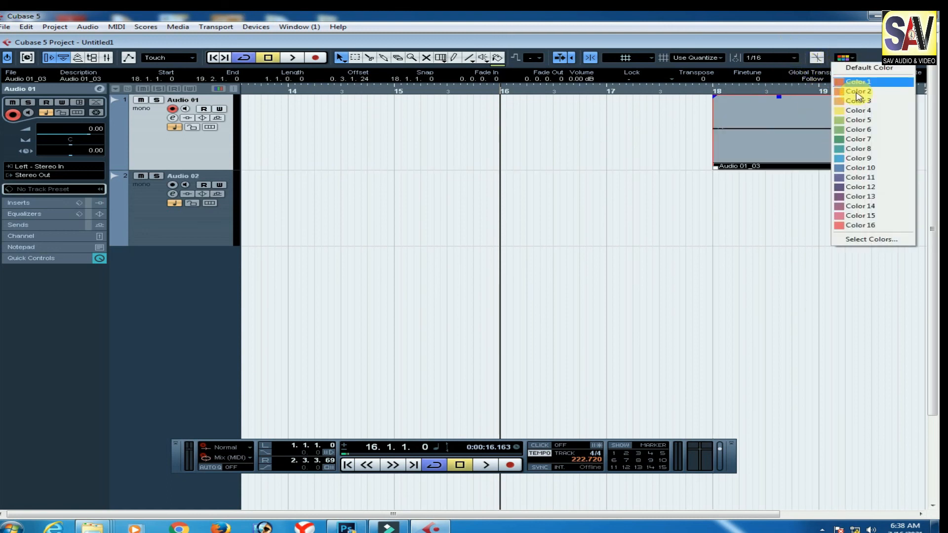
left_click(864, 87)
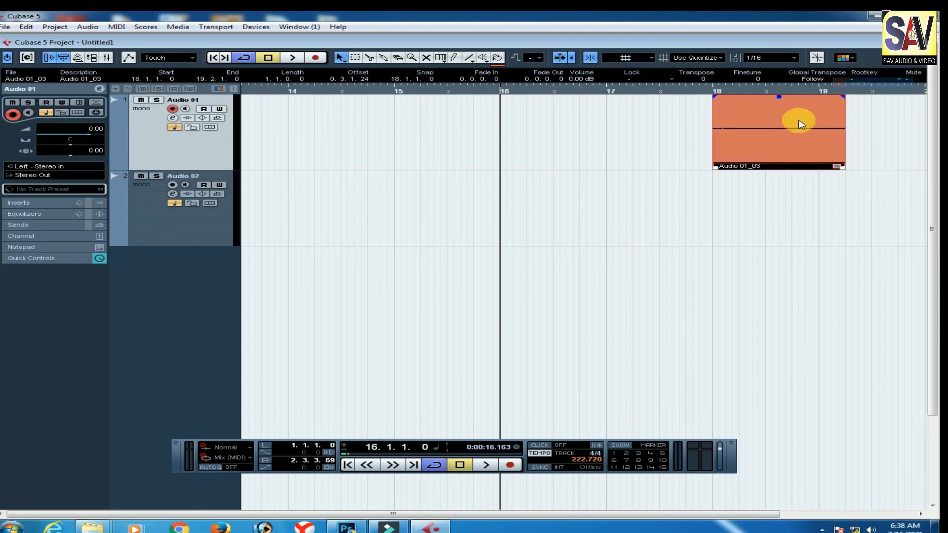
left_click(845, 58)
left_click(852, 154)
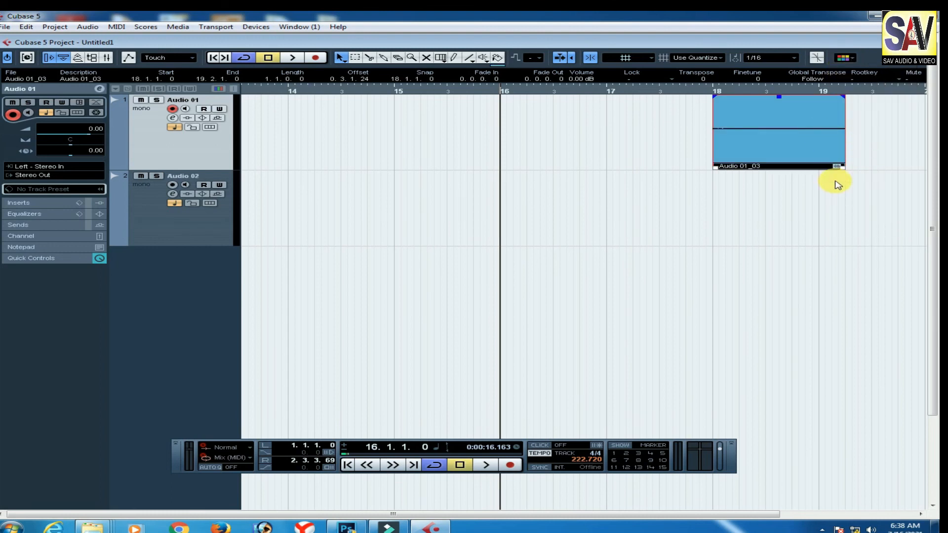
- Shorten the Audio 01_03 event so it ends at 19.1.1.0 and show all events in the project
left_click_drag(841, 168, 817, 174)
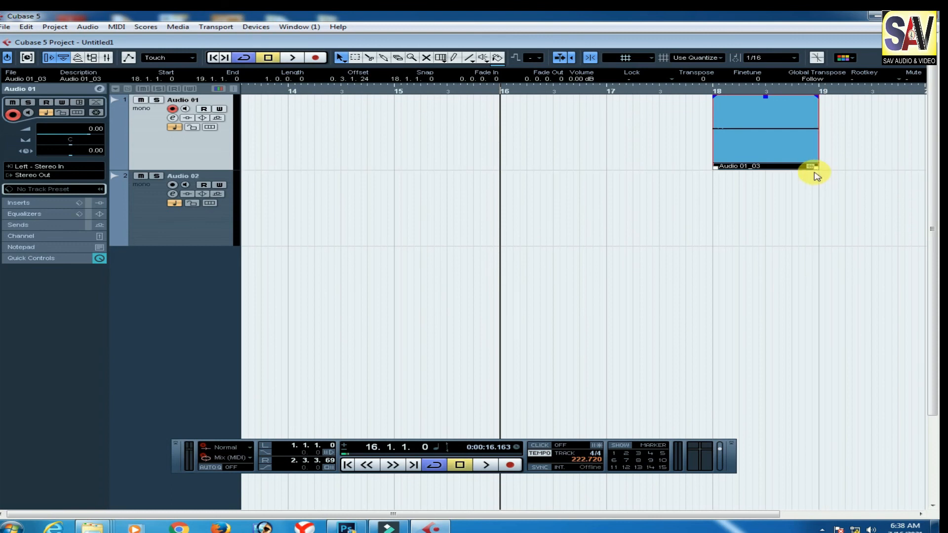
key("g")
key("g")
key("g")
key("g")
key("g")
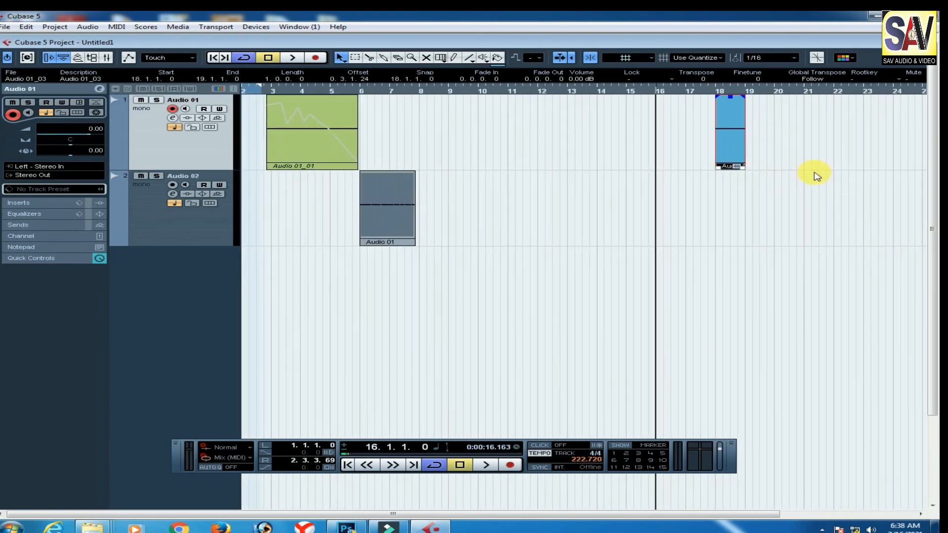